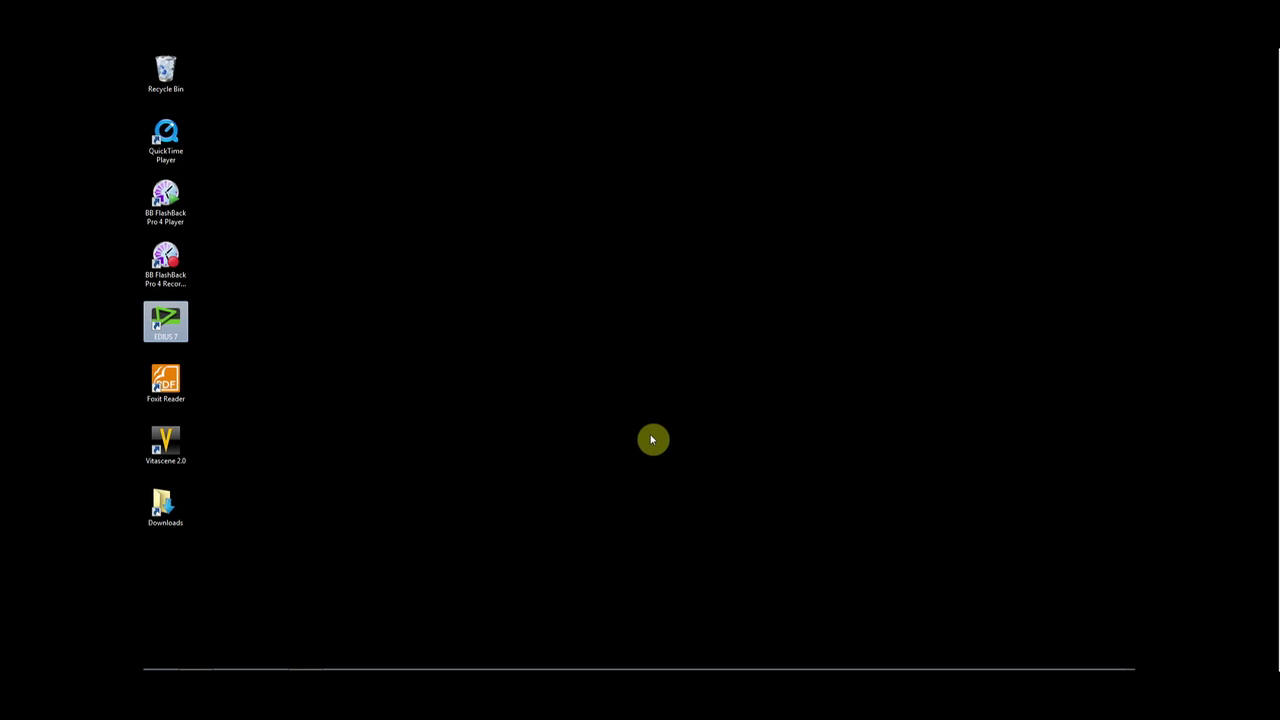
Step: Open Downloads > Prodad and launch the mercalli-2.0.110.1-plugin64bit-labs installer
{"action": "double_click", "coordinate": [165, 510]}
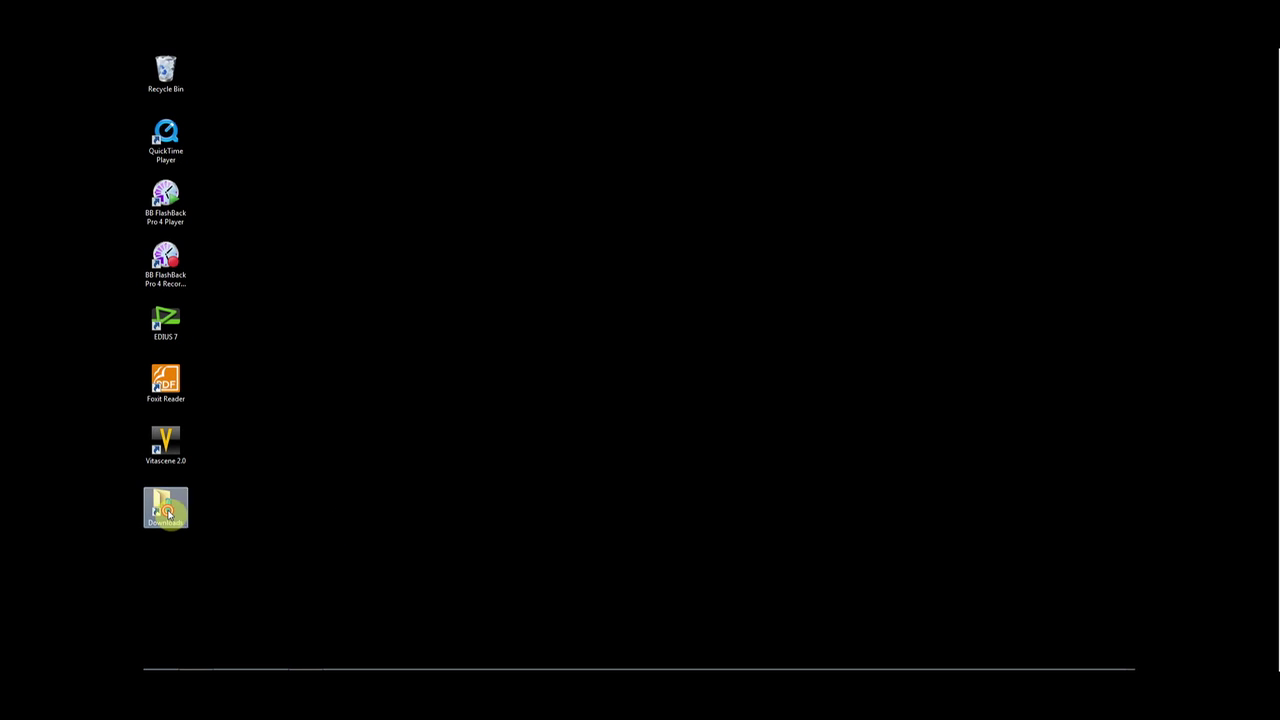
{"action": "double_click", "coordinate": [545, 235]}
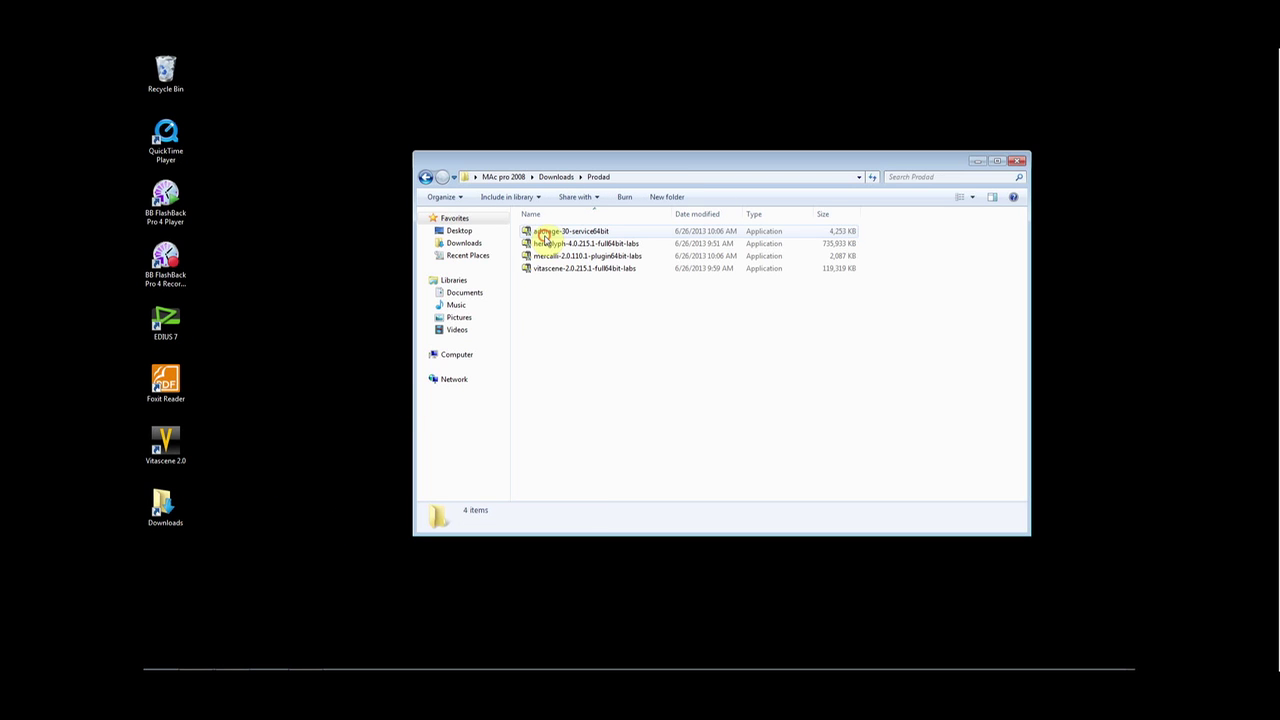
{"action": "left_click", "coordinate": [550, 256]}
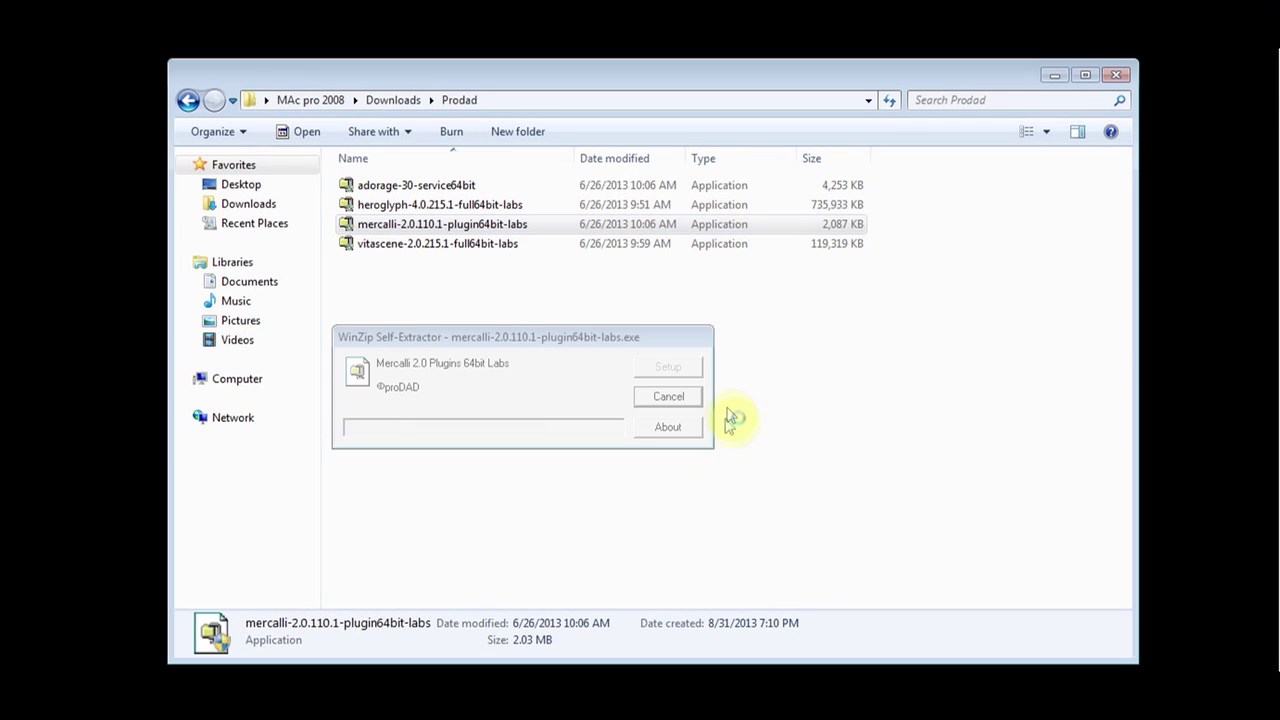
Step: Start the Mercalli setup and register the full version with the pasted serial number
{"action": "left_click", "coordinate": [1117, 75]}
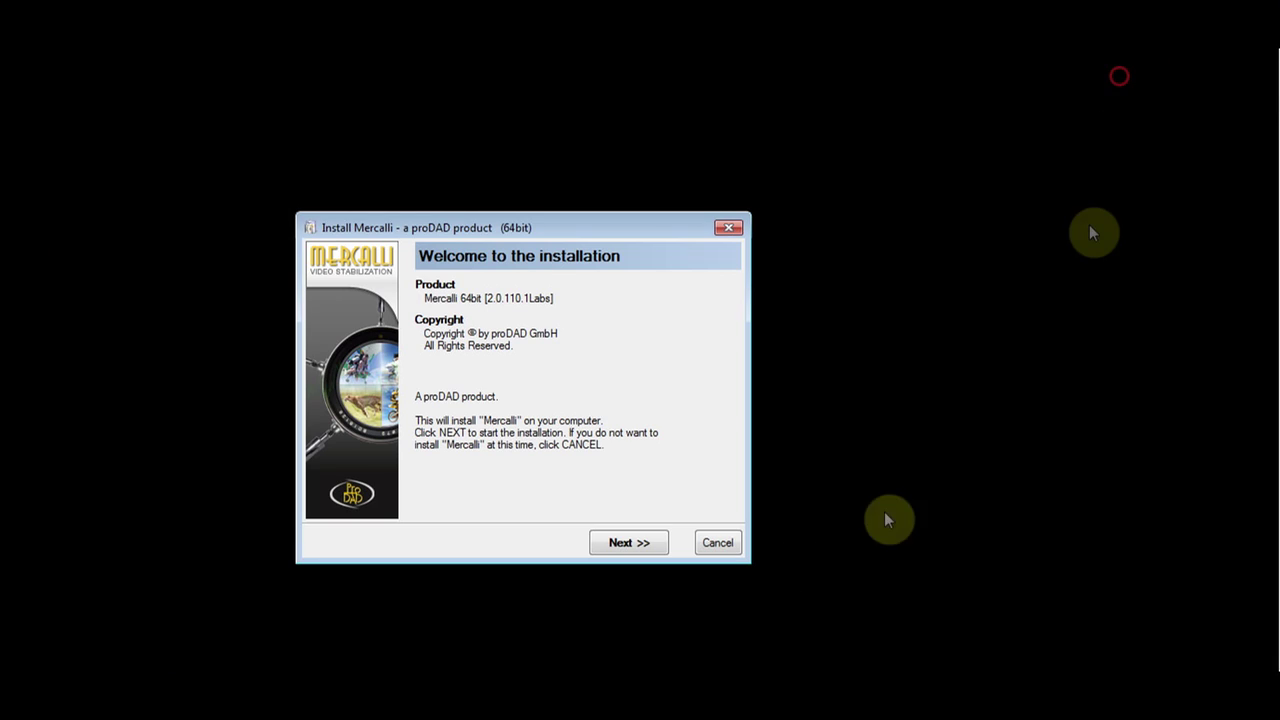
{"action": "left_click", "coordinate": [631, 548]}
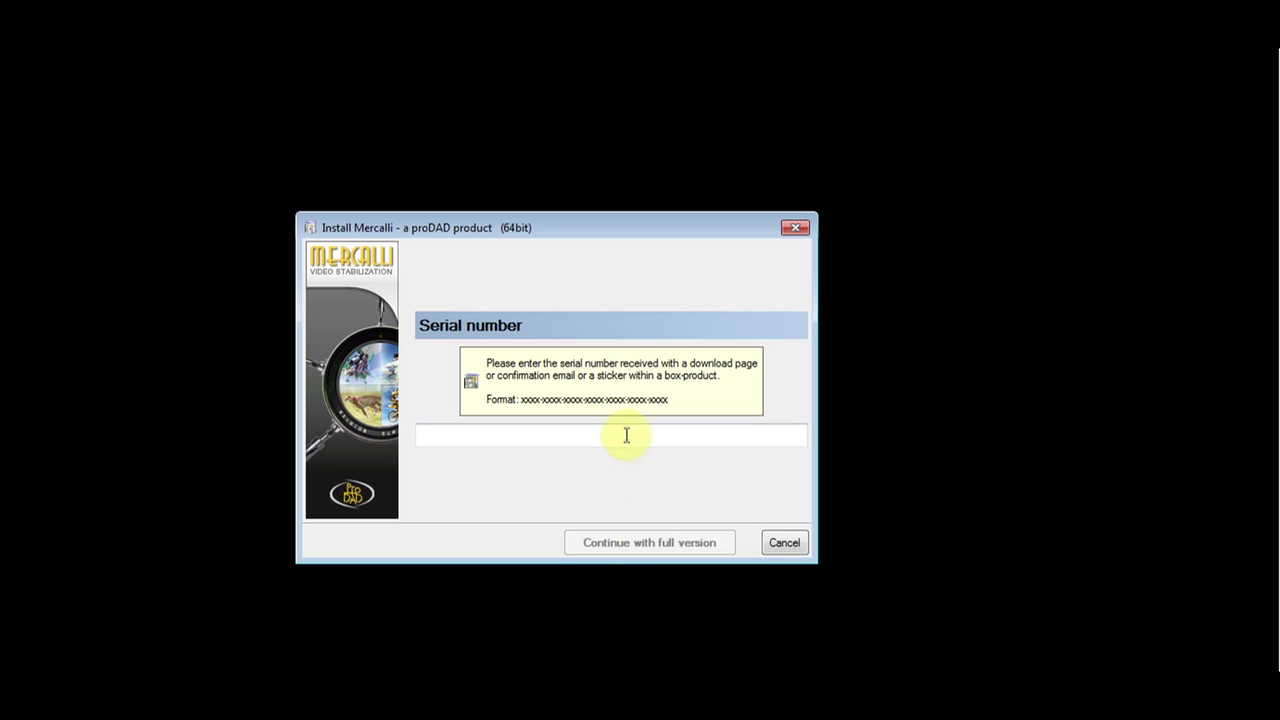
{"action": "right_click", "coordinate": [626, 434]}
{"action": "left_click", "coordinate": [672, 516]}
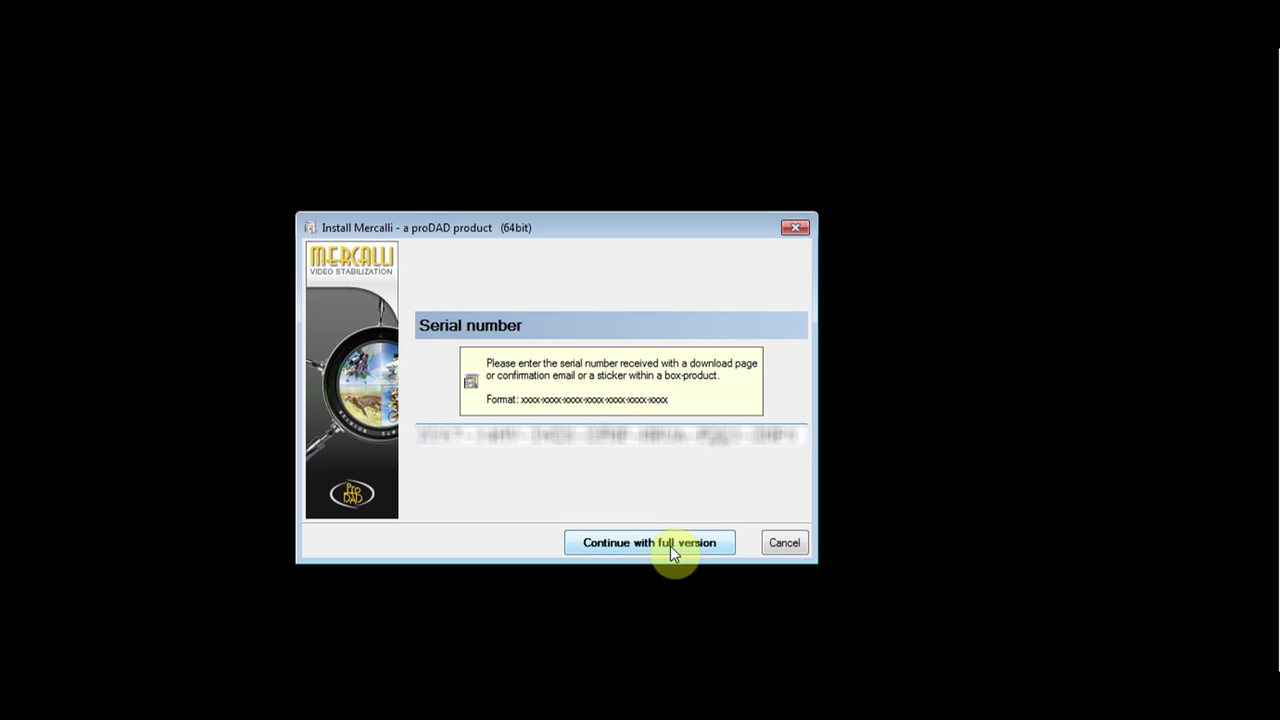
{"action": "left_click", "coordinate": [671, 546]}
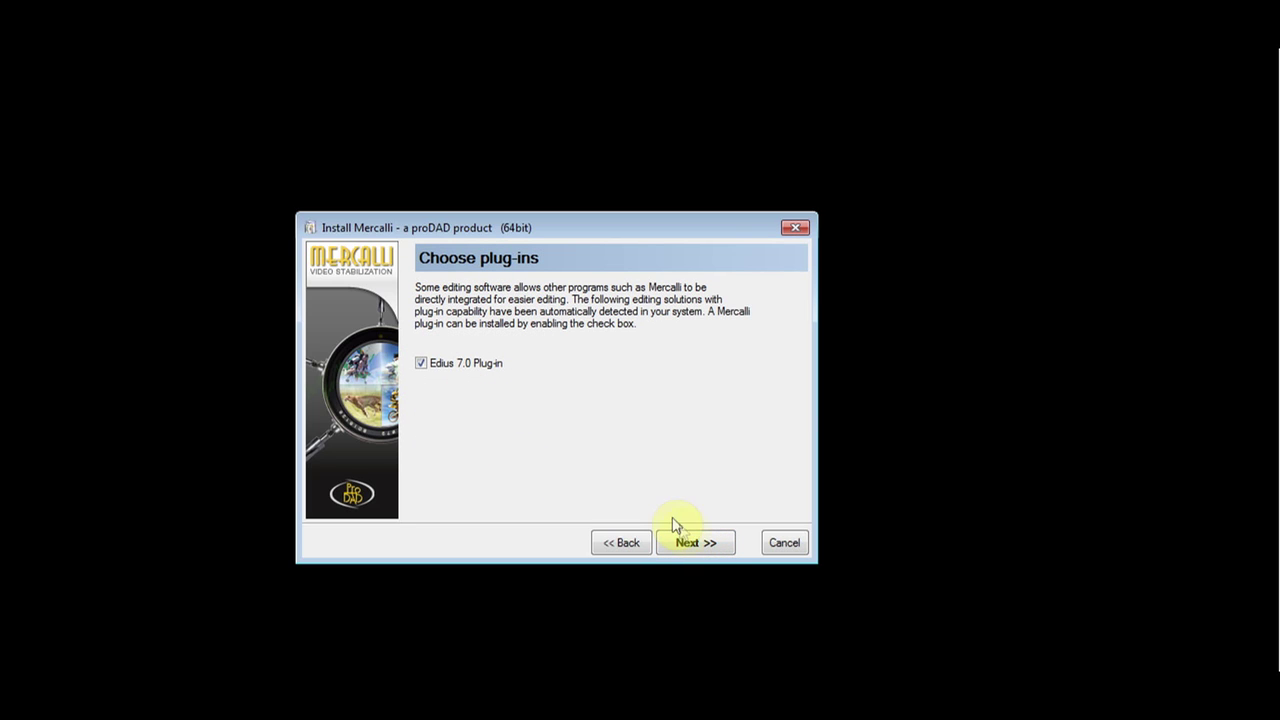
Step: Install Mercalli 64bit with the Edius 7.0 plug-in and close the finished installer
{"action": "left_click", "coordinate": [694, 542]}
{"action": "left_click", "coordinate": [697, 545]}
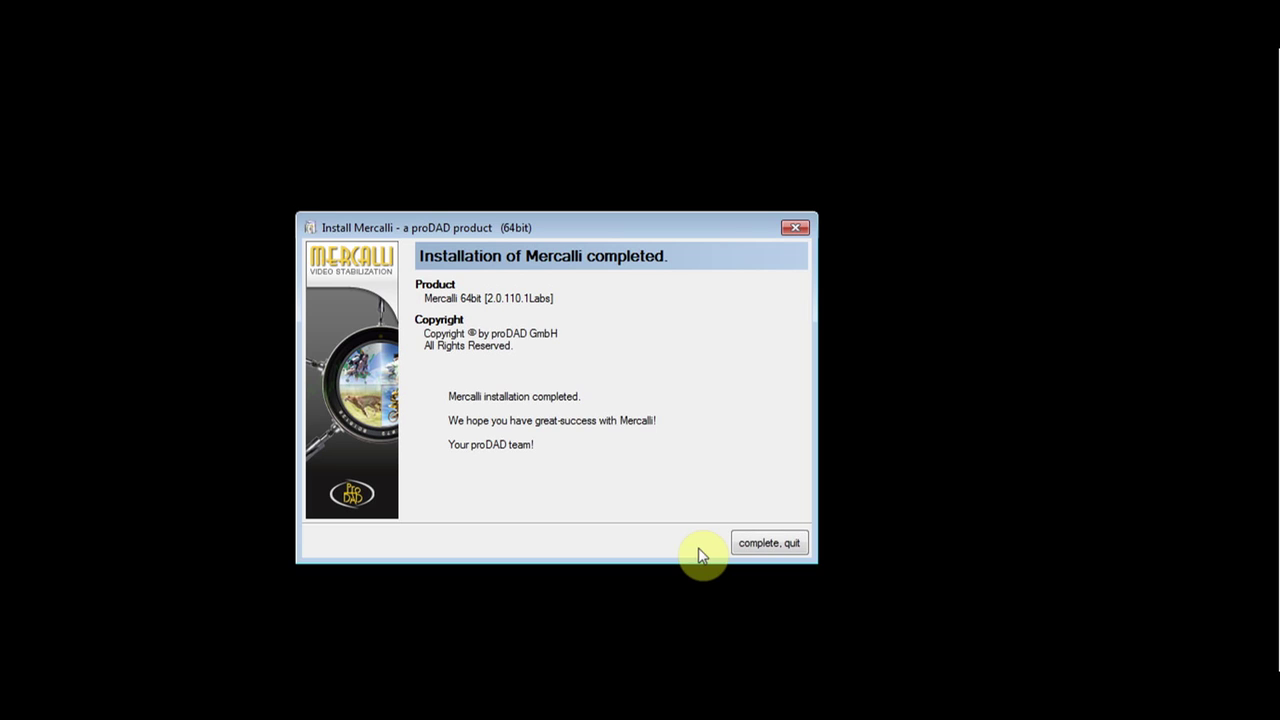
{"action": "left_click", "coordinate": [770, 545]}
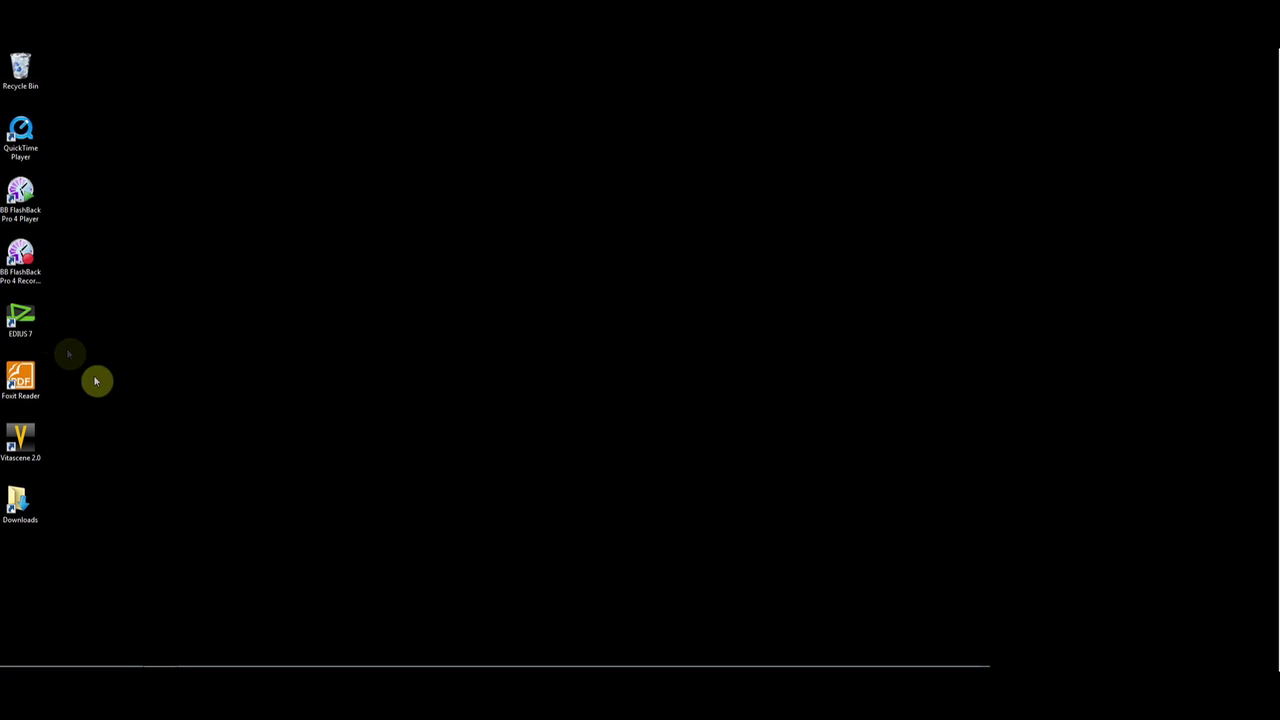
Step: Open the Tutorial 1 project in EDIUS 7 and expand proDAD filters to show Mercalli 2.0
{"action": "double_click", "coordinate": [22, 320]}
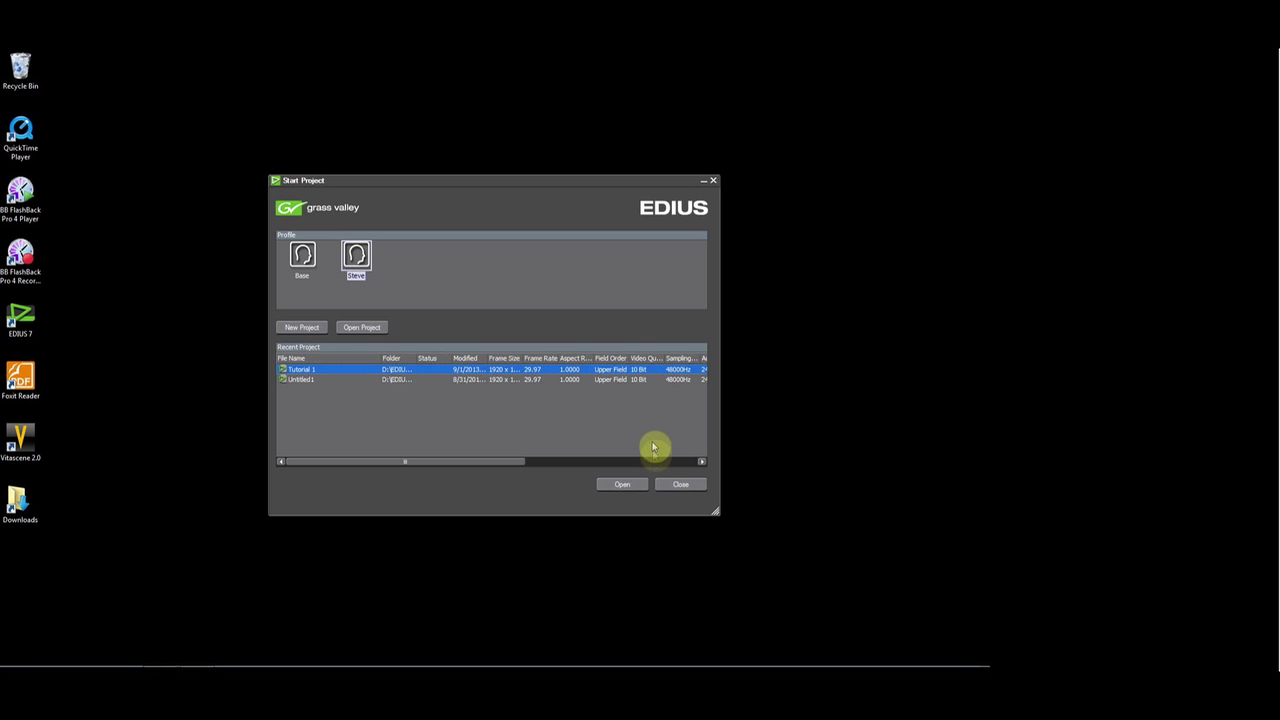
{"action": "left_click", "coordinate": [633, 486]}
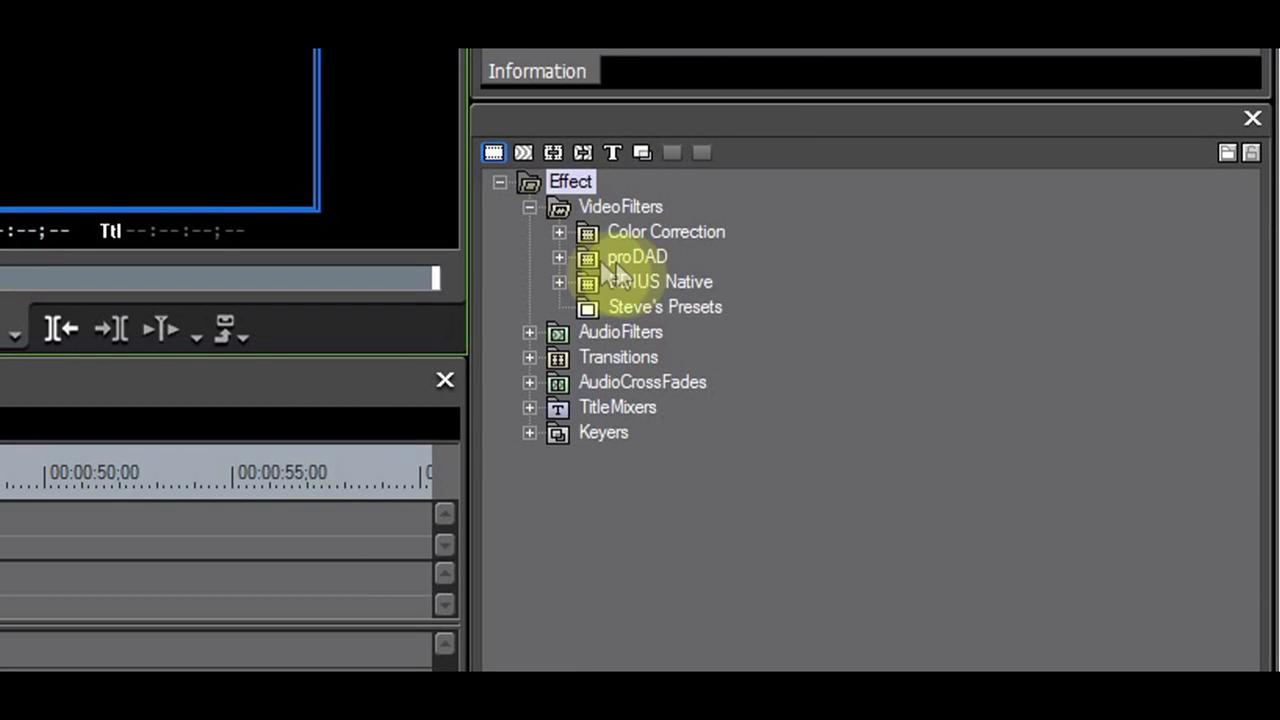
{"action": "left_click", "coordinate": [559, 253]}
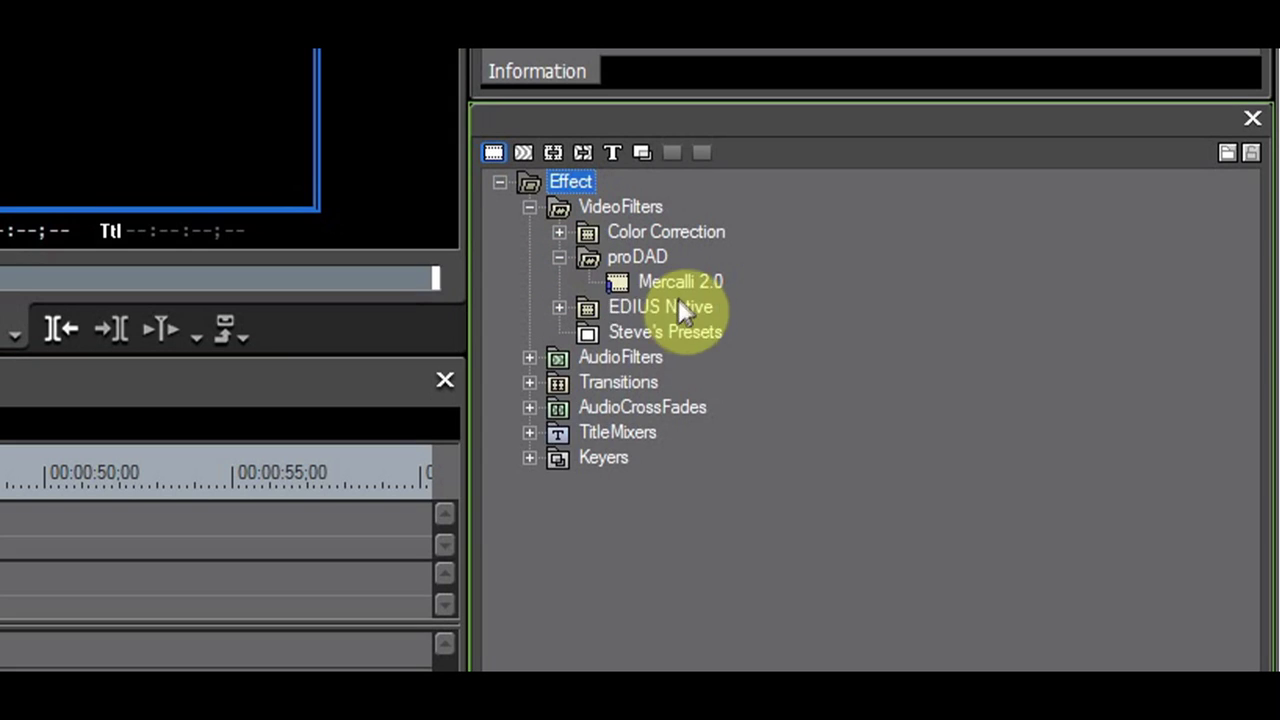
{"action": "mouse_move", "coordinate": [666, 281]}
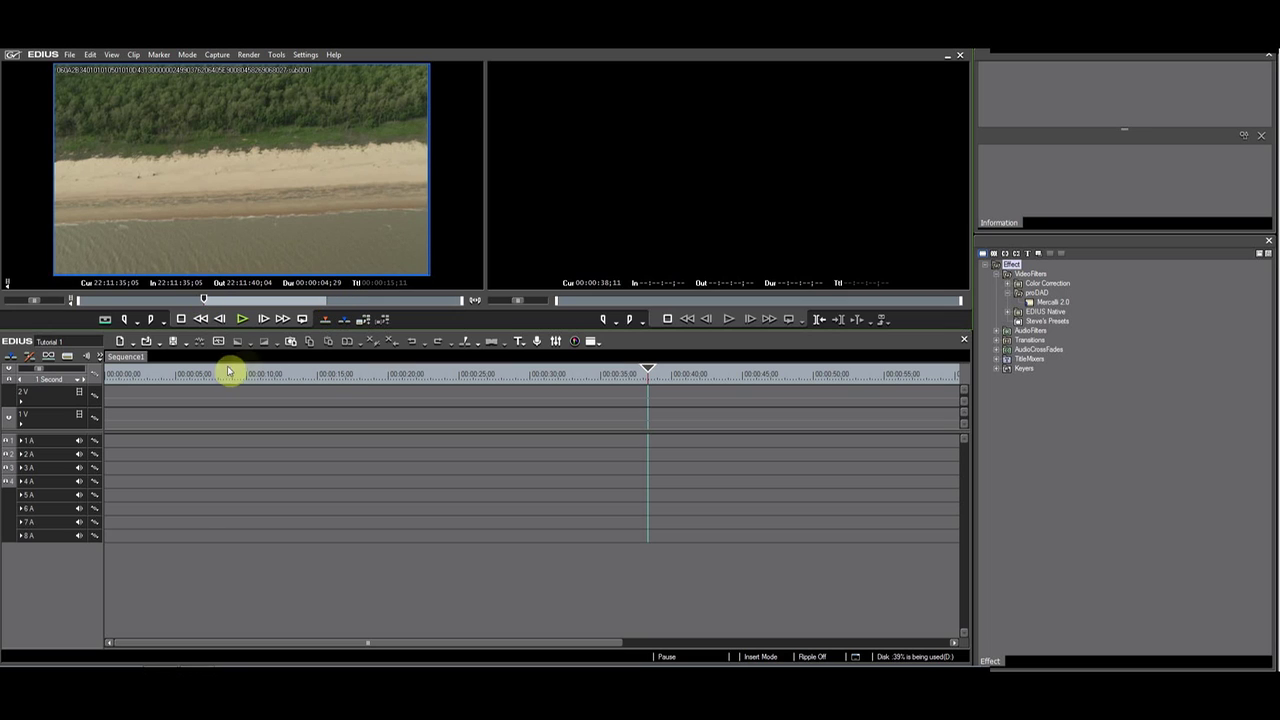
Step: Overwrite the aerial beach clip onto the timeline at position 0 and play it from the start
{"action": "left_click", "coordinate": [120, 372]}
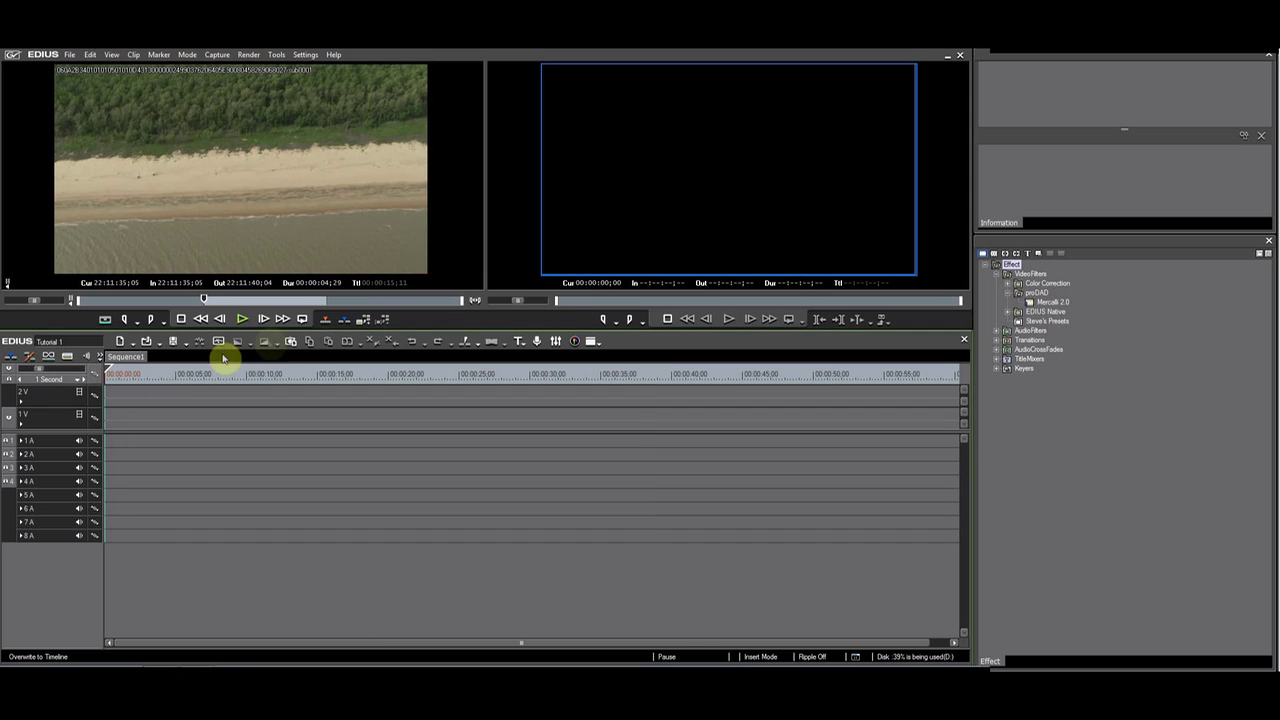
{"action": "left_click", "coordinate": [325, 320]}
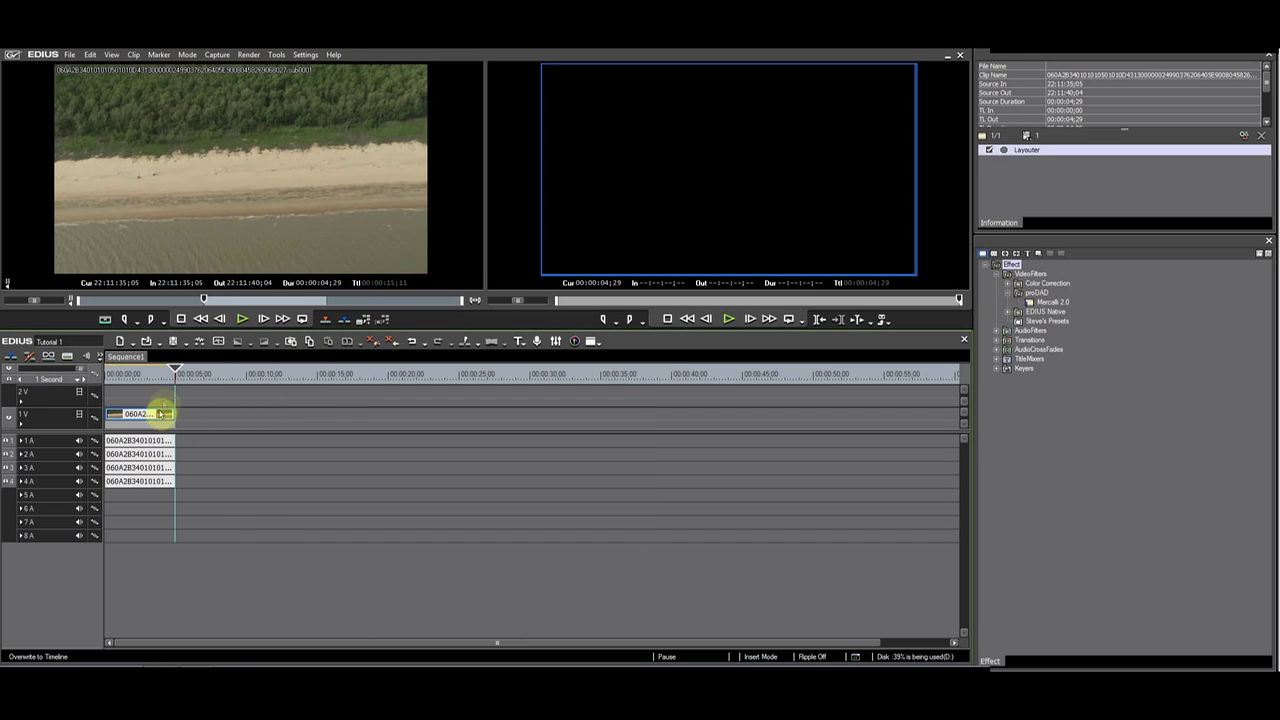
{"action": "left_click_drag", "start_coordinate": [174, 376], "coordinate": [106, 385]}
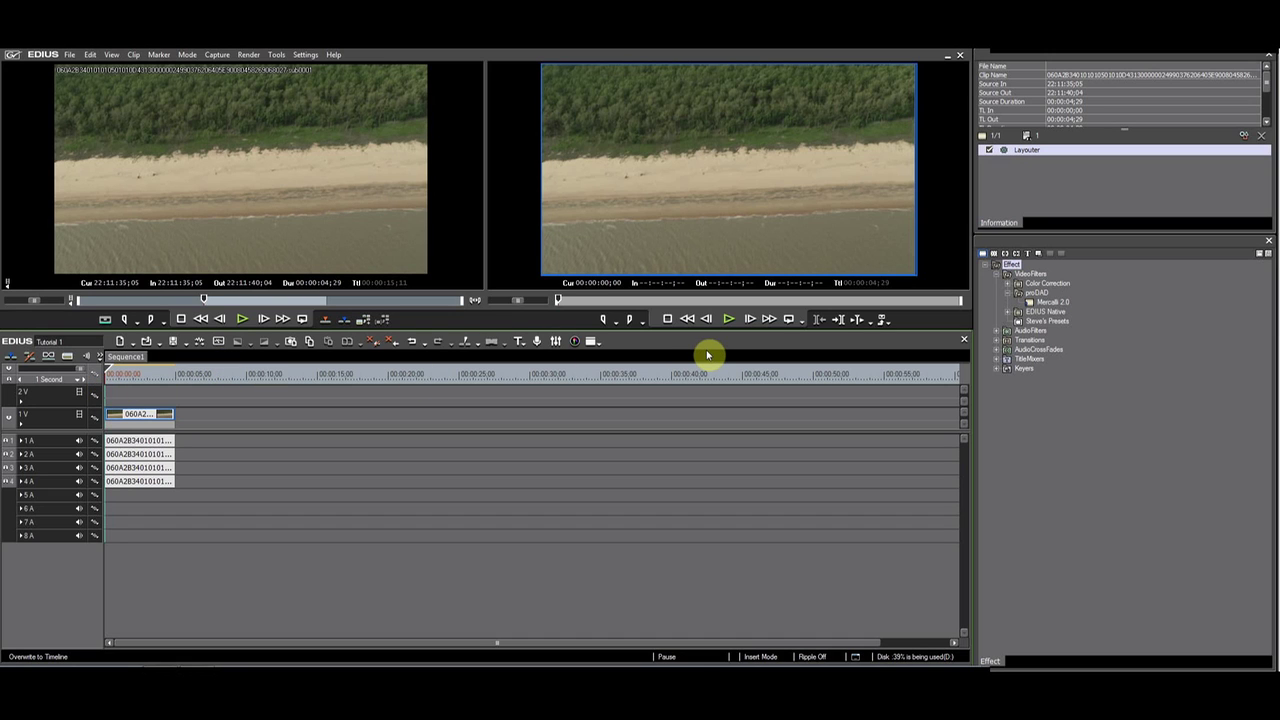
{"action": "key", "text": "space"}
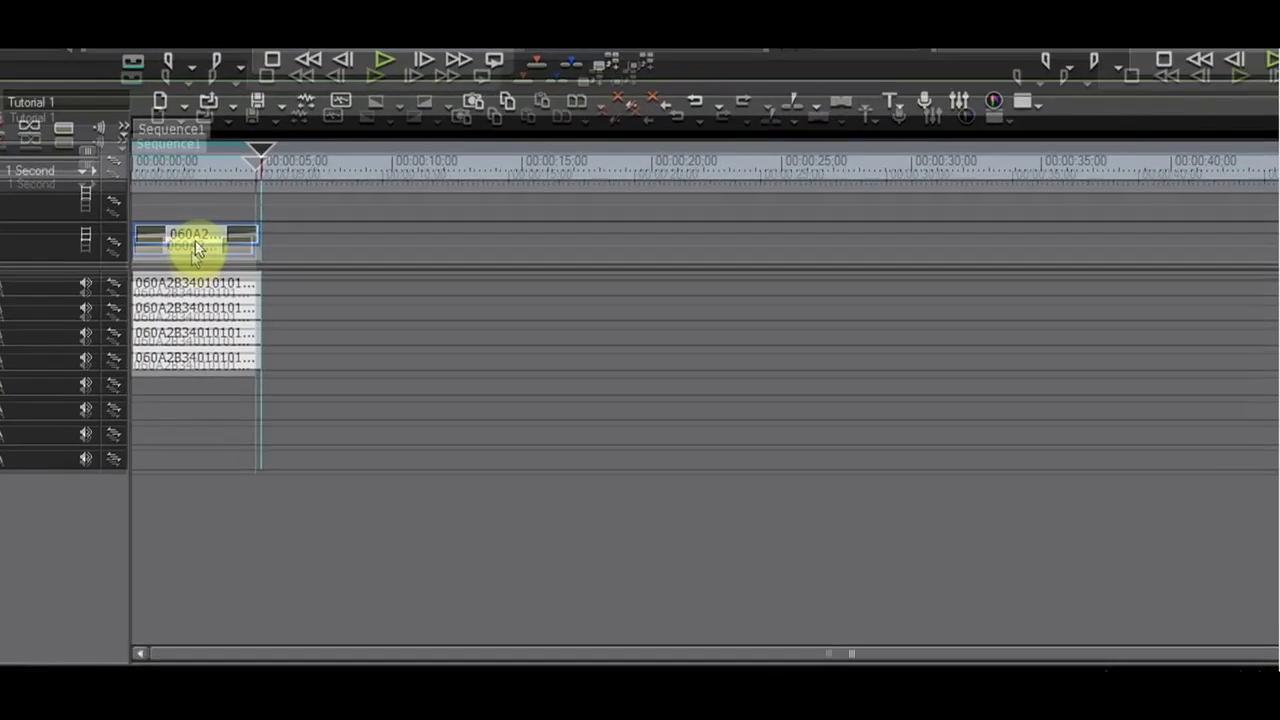
Step: Set the beach clip's speed rate to 50% and play the slowed clip from the start
{"action": "key", "text": "alt+e"}
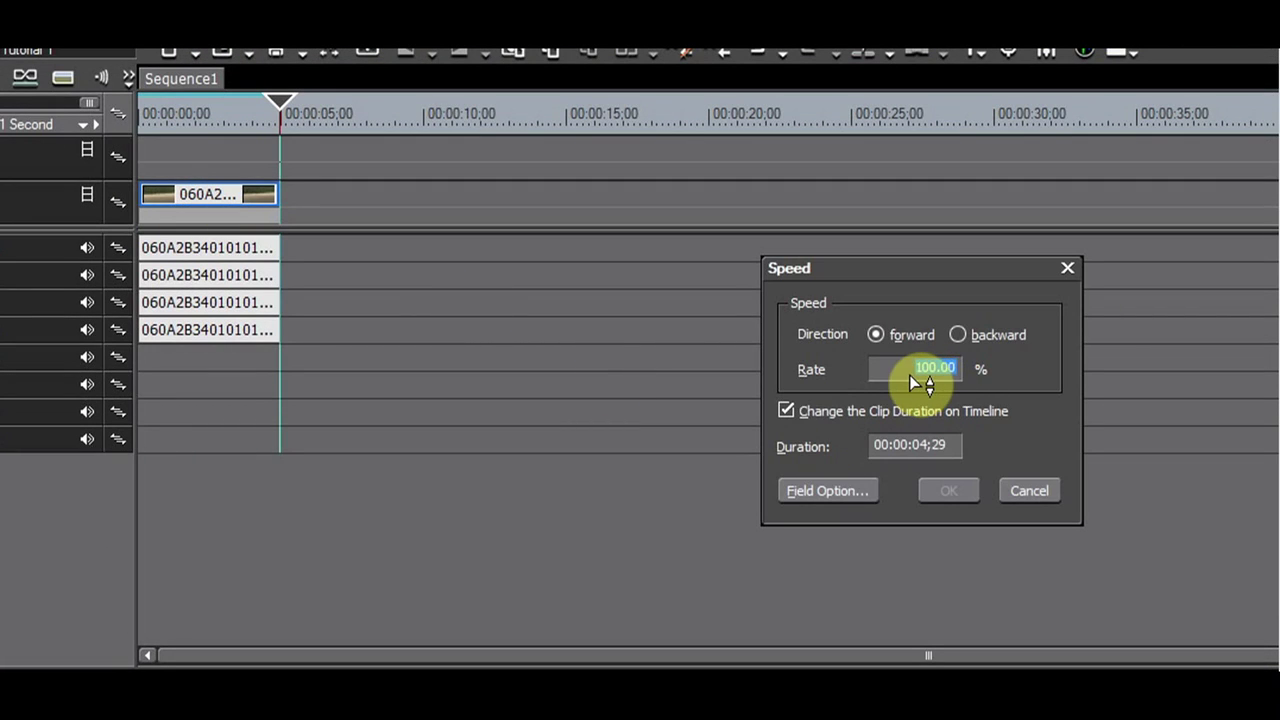
{"action": "type", "text": "50"}
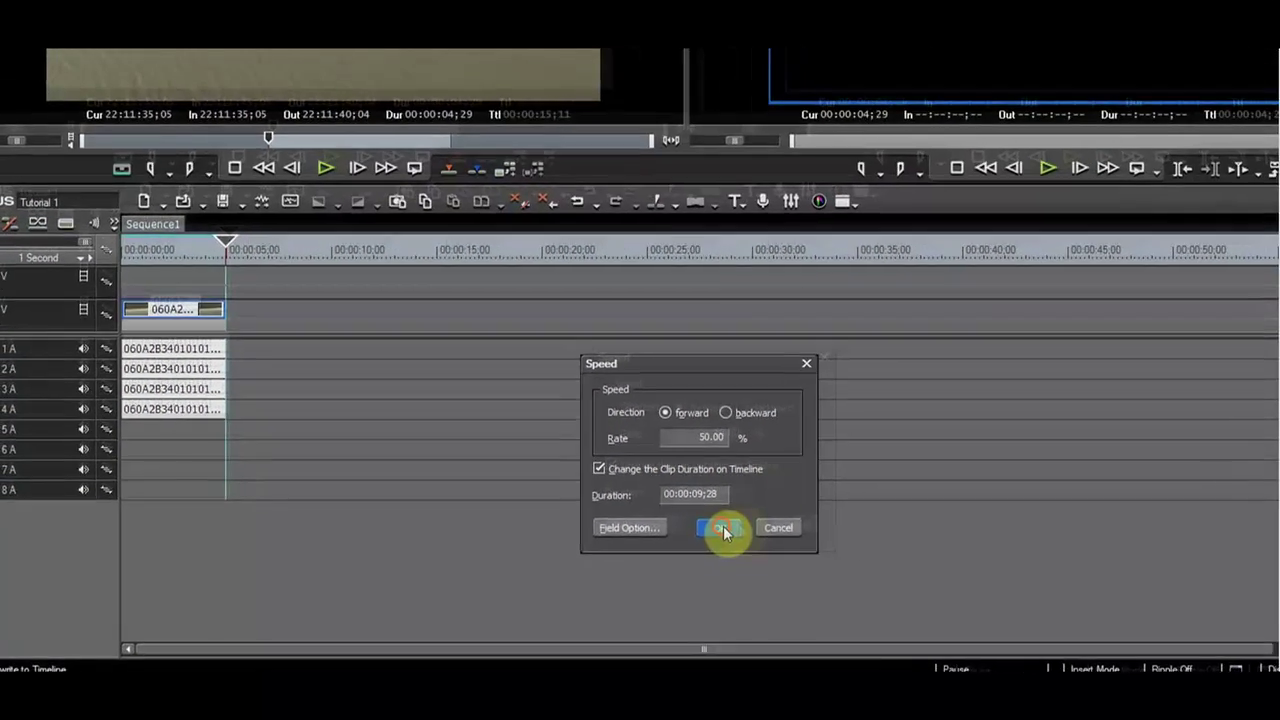
{"action": "left_click", "coordinate": [949, 491]}
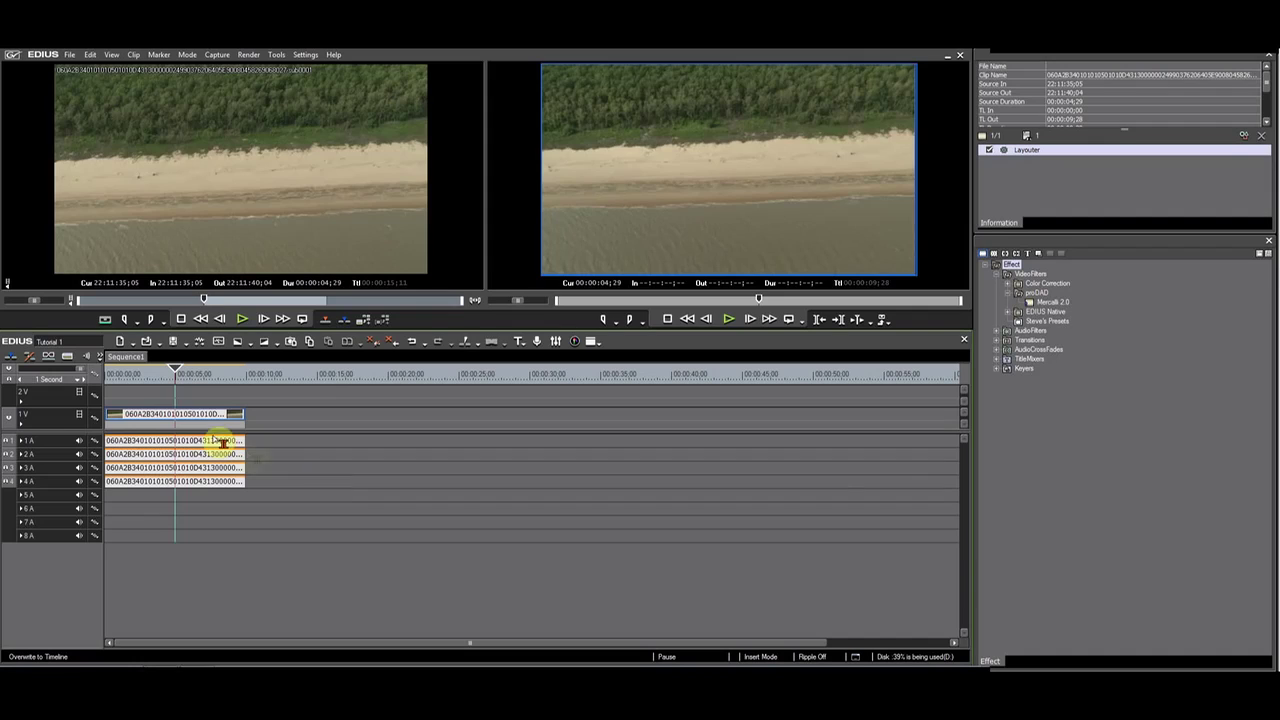
{"action": "left_click", "coordinate": [112, 372]}
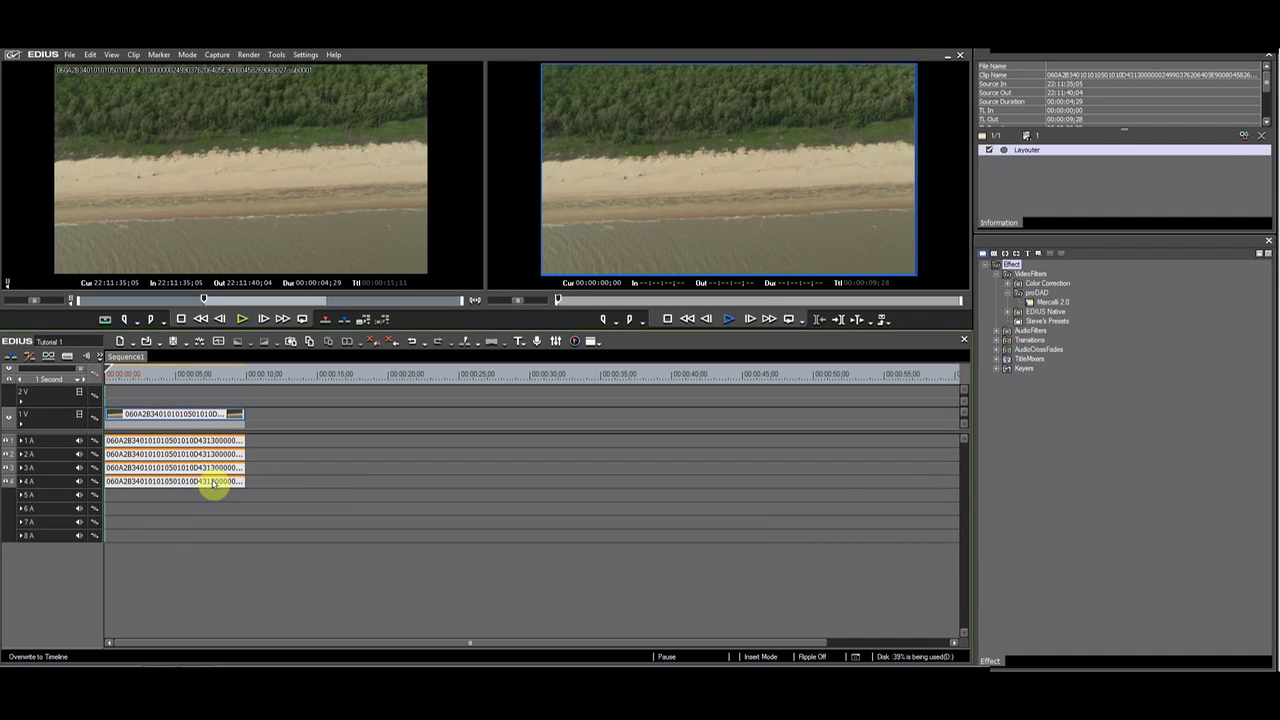
{"action": "key", "text": "space"}
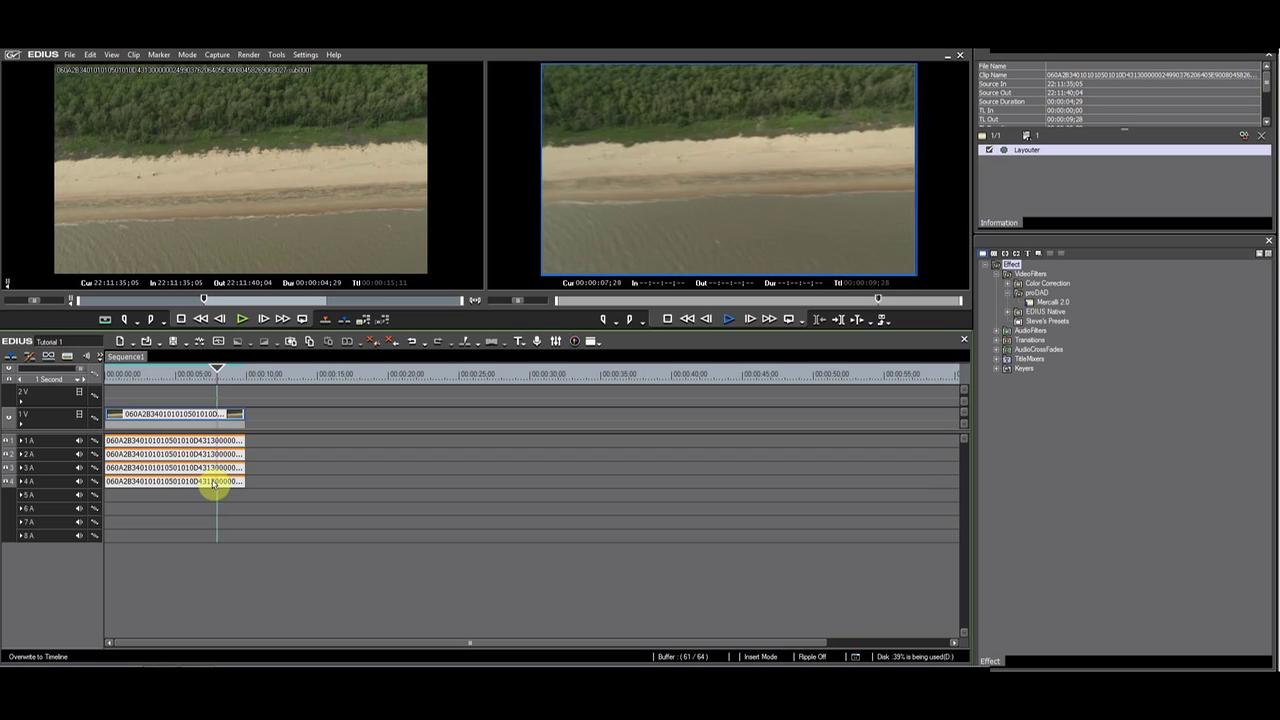
{"action": "key", "text": "space"}
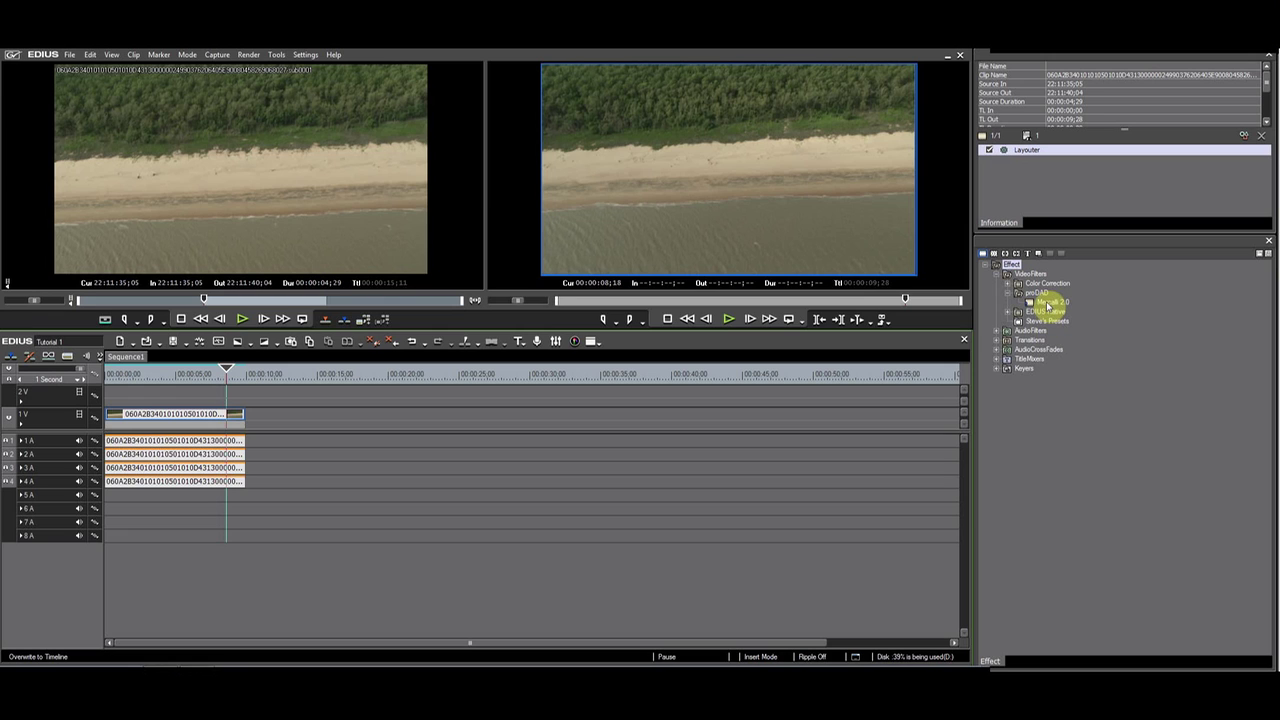
Step: Apply the Mercalli 2.0 filter to the beach clip on the timeline
{"action": "left_click_drag", "start_coordinate": [1047, 305], "coordinate": [133, 423]}
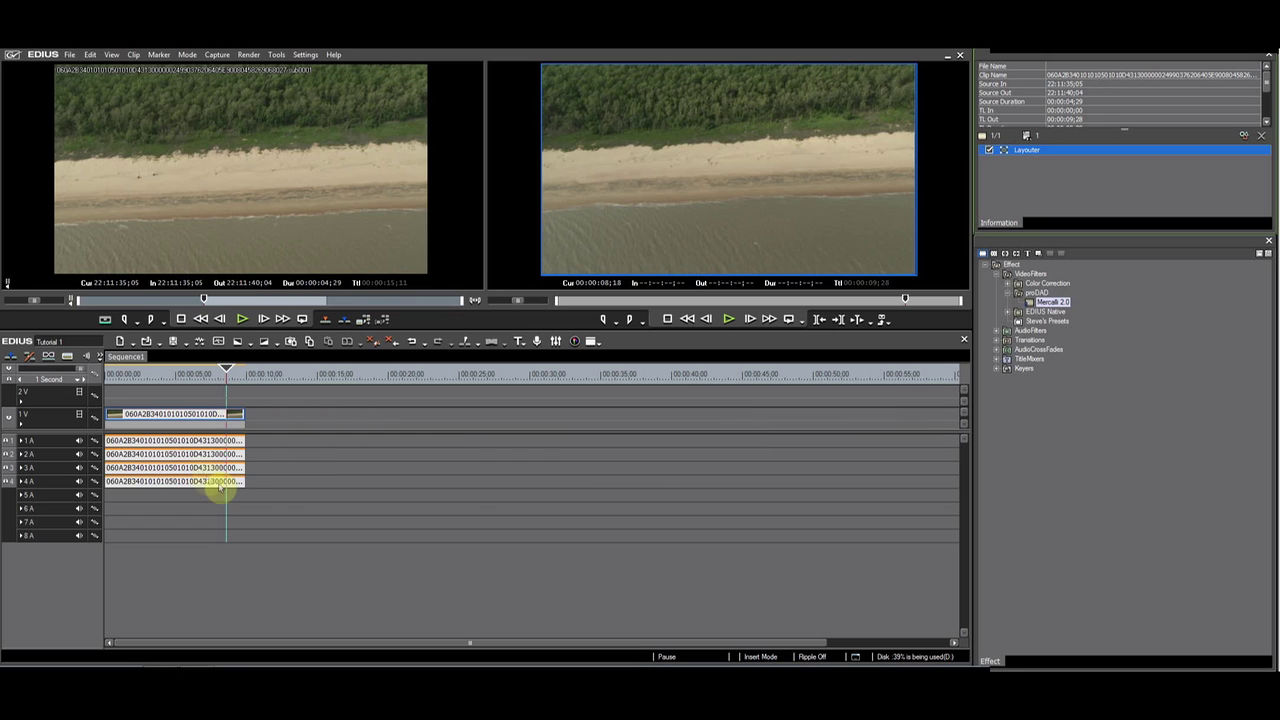
{"action": "left_click_drag", "start_coordinate": [1052, 301], "coordinate": [1063, 205]}
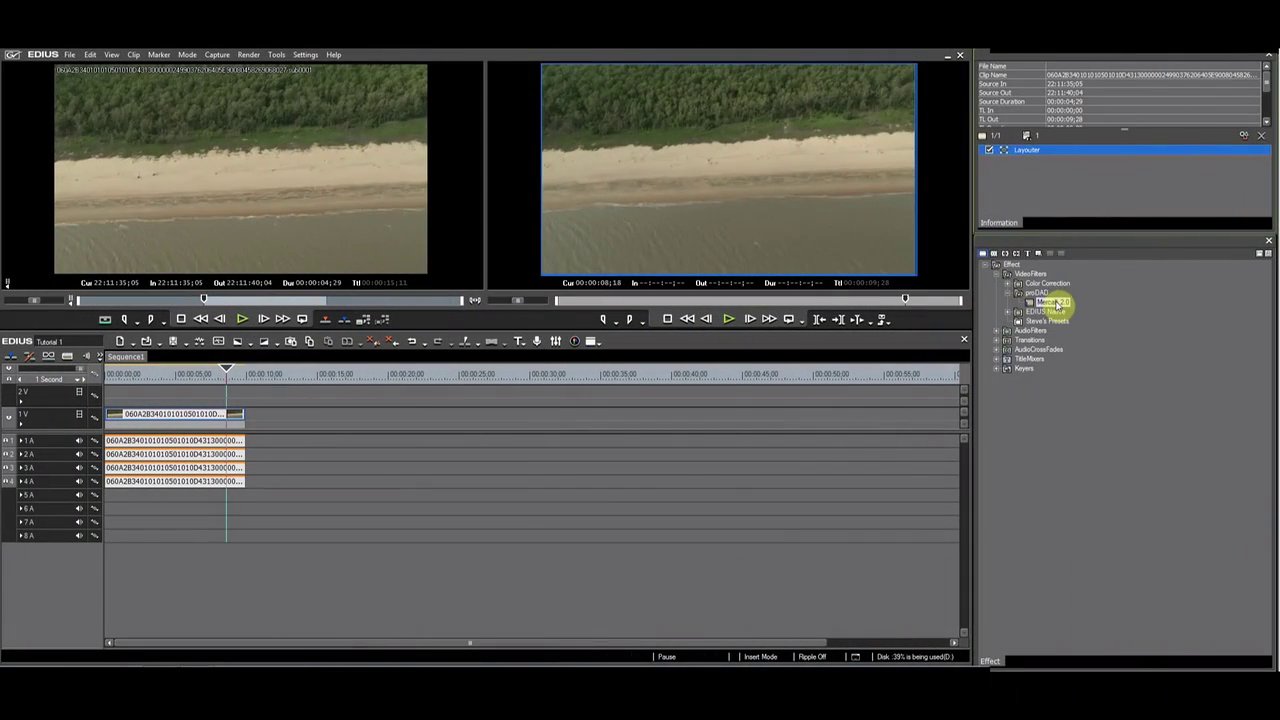
{"action": "right_click", "coordinate": [1055, 302]}
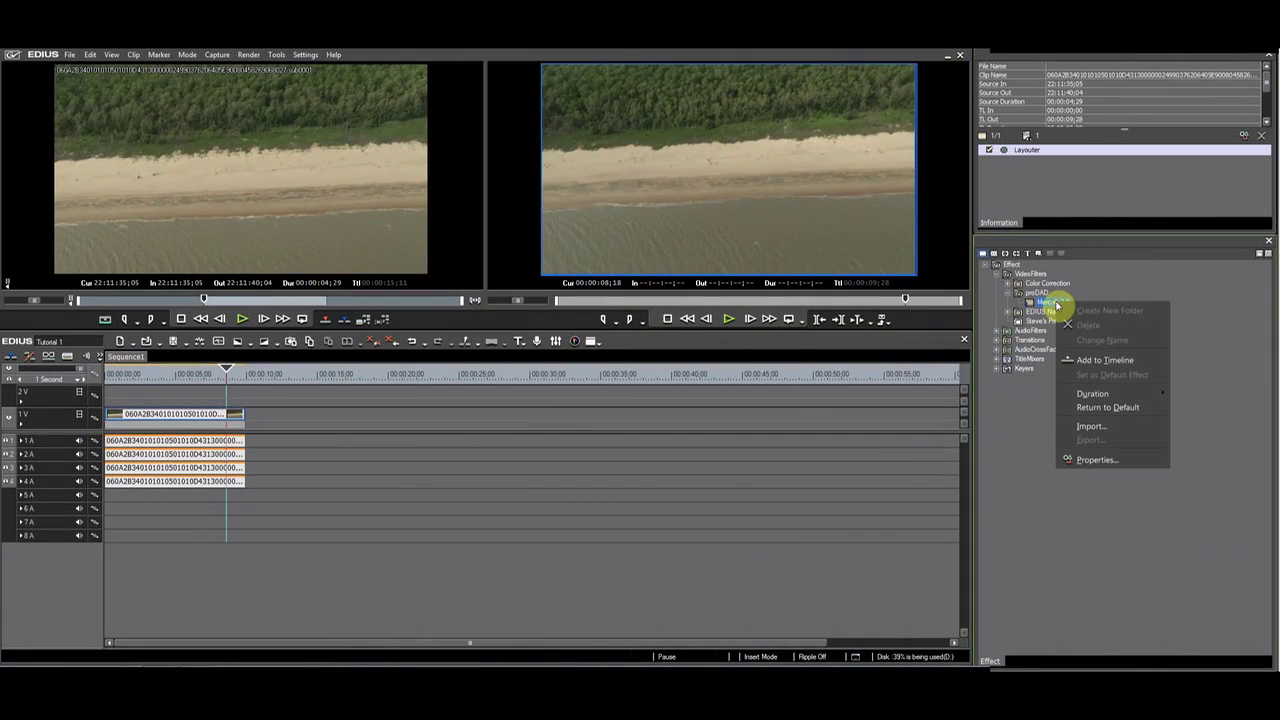
{"action": "left_click", "coordinate": [1120, 358]}
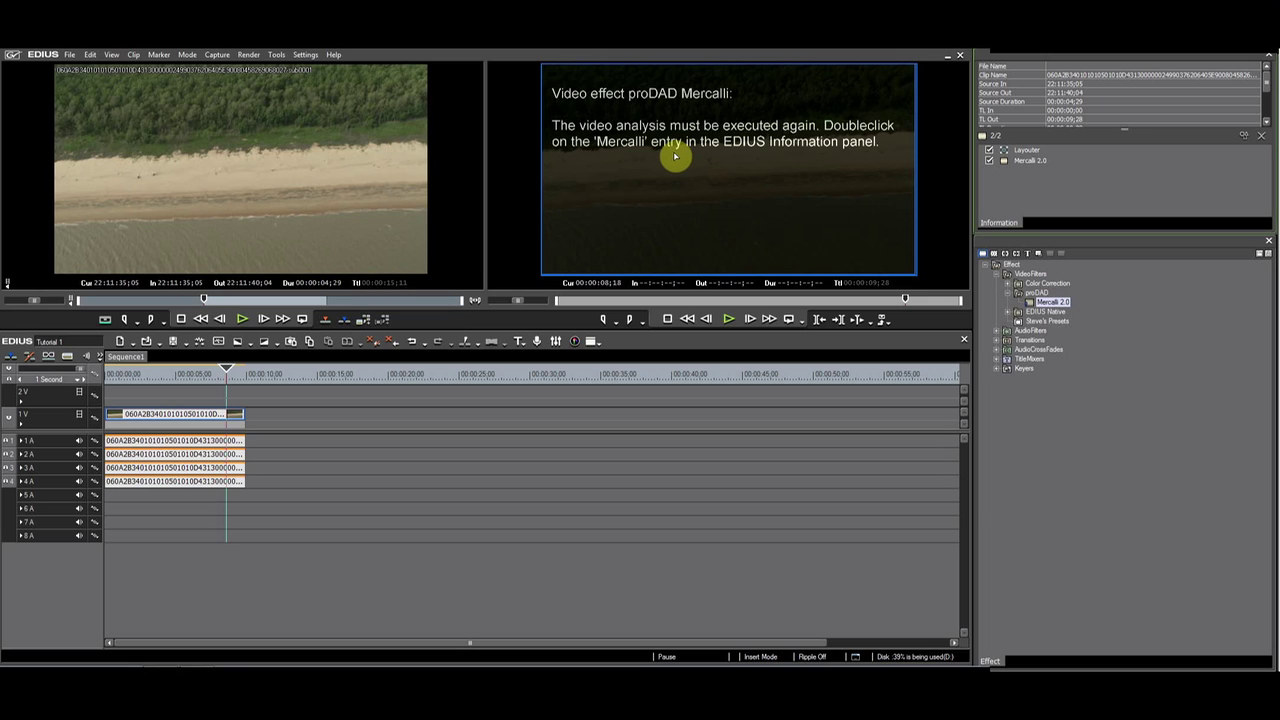
Step: Analyse the clip with Universal Camera, 40% pan smoothing and 30% Avoid Border
{"action": "double_click", "coordinate": [1038, 163]}
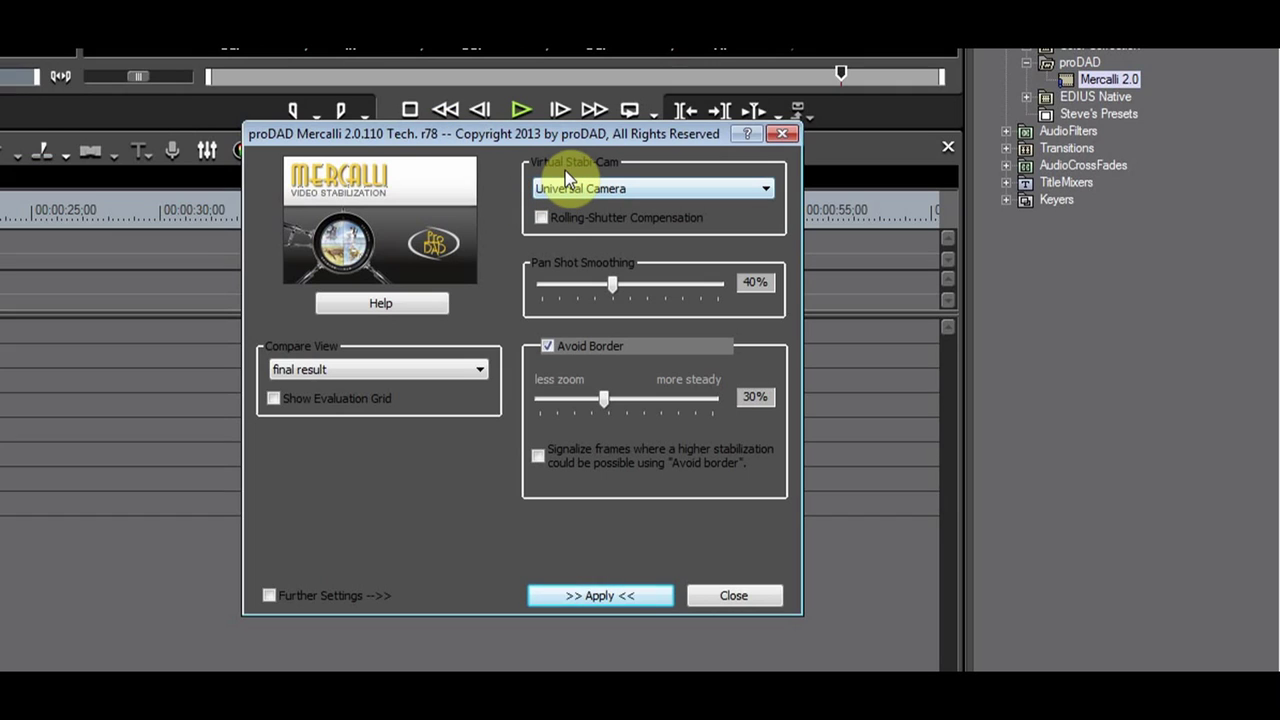
{"action": "left_click", "coordinate": [768, 189]}
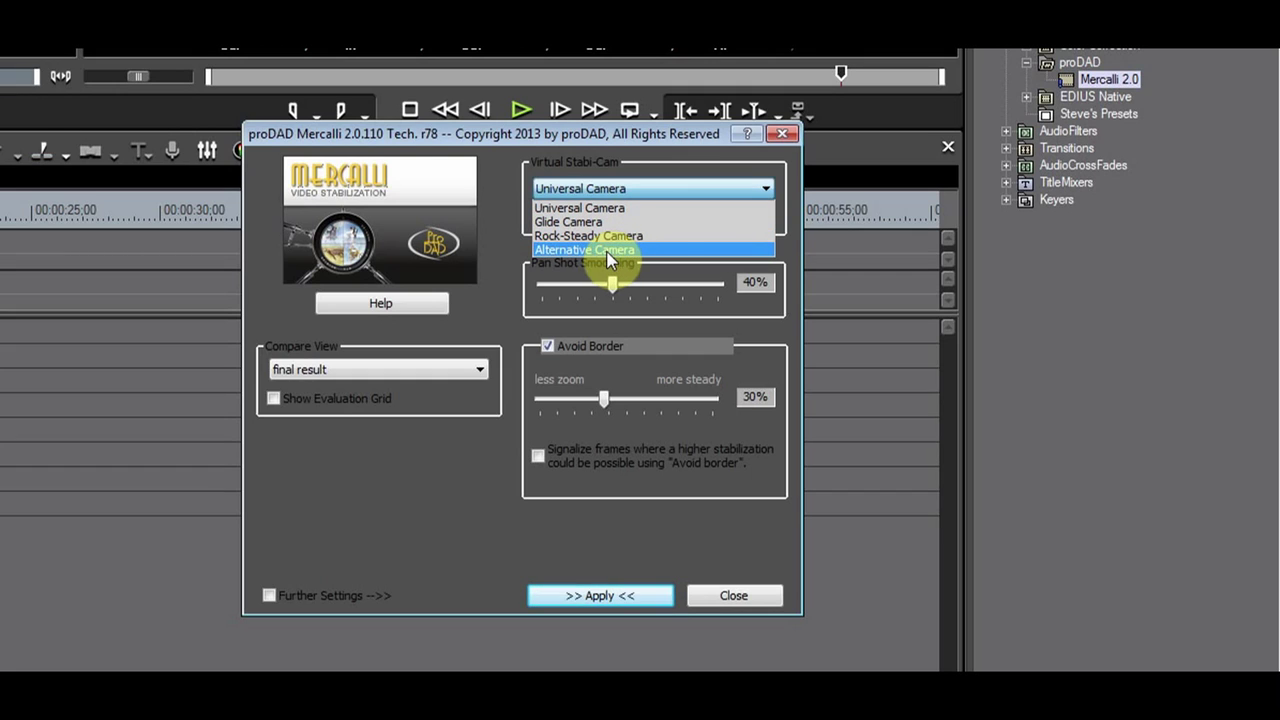
{"action": "left_click", "coordinate": [611, 140]}
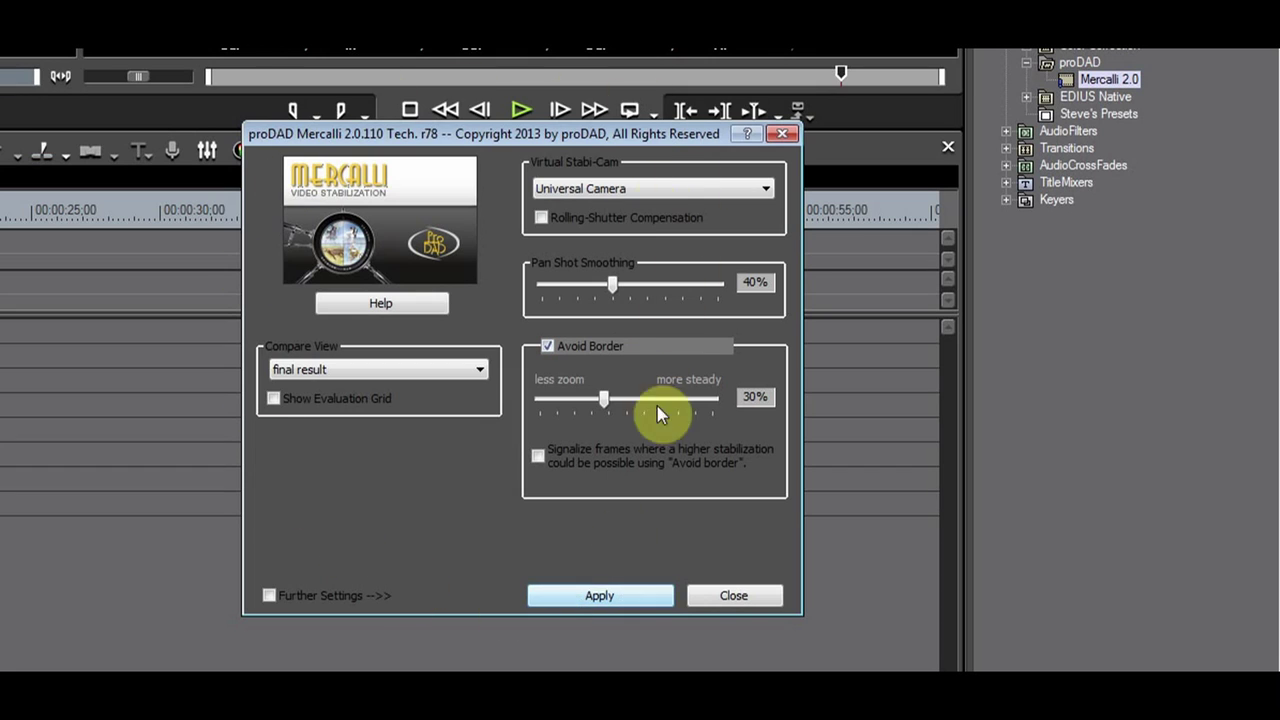
{"action": "left_click", "coordinate": [597, 593]}
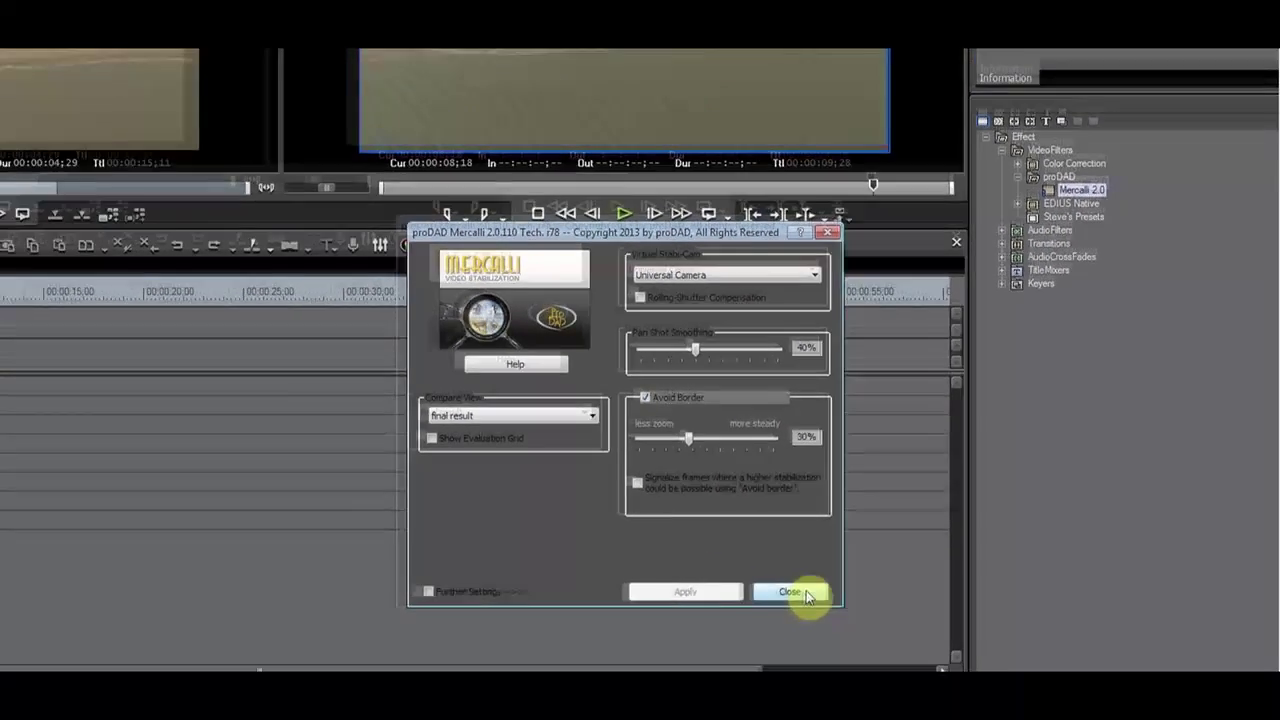
Step: Close the Mercalli settings and play the stabilized beach clip from the sequence start
{"action": "left_click", "coordinate": [805, 593]}
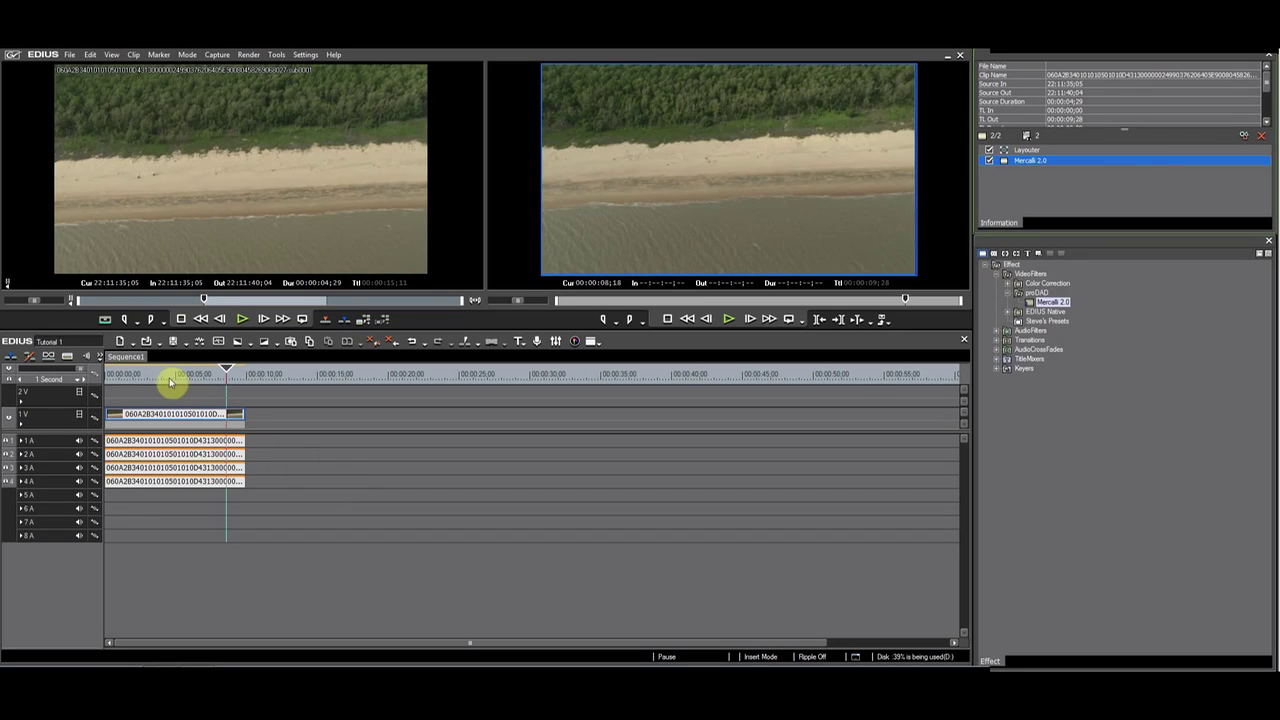
{"action": "left_click", "coordinate": [109, 374]}
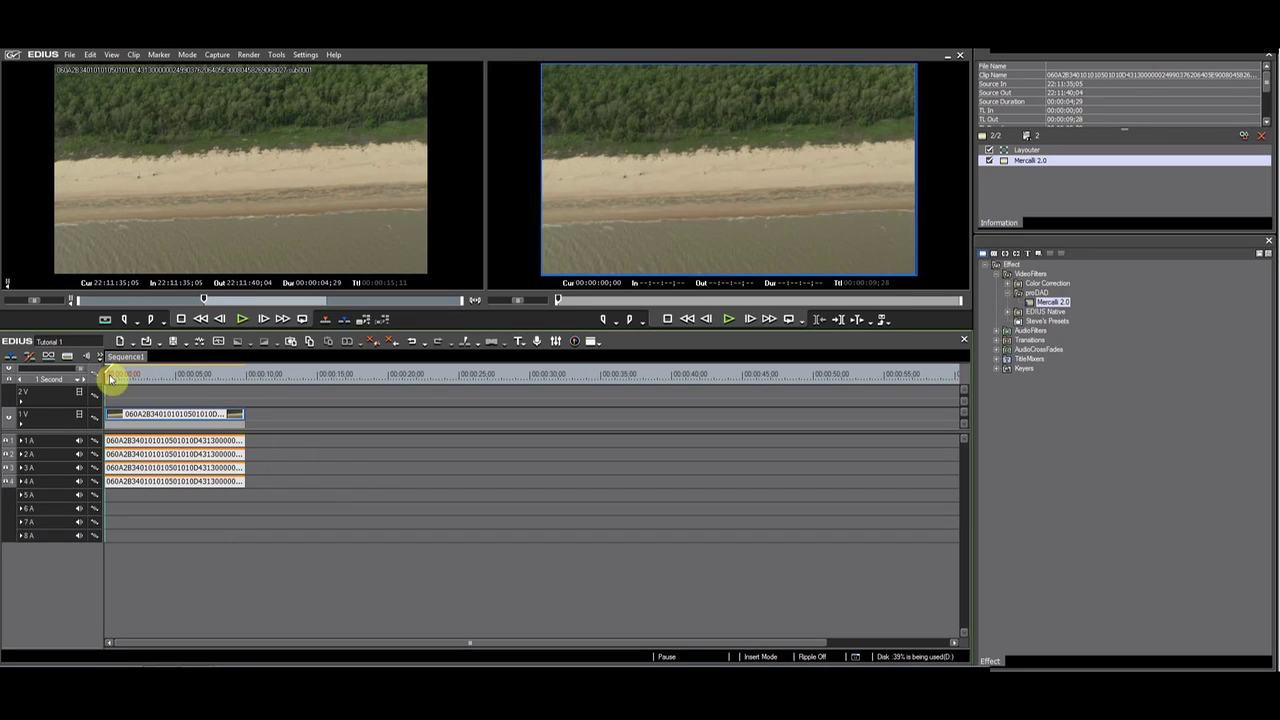
{"action": "key", "text": "space"}
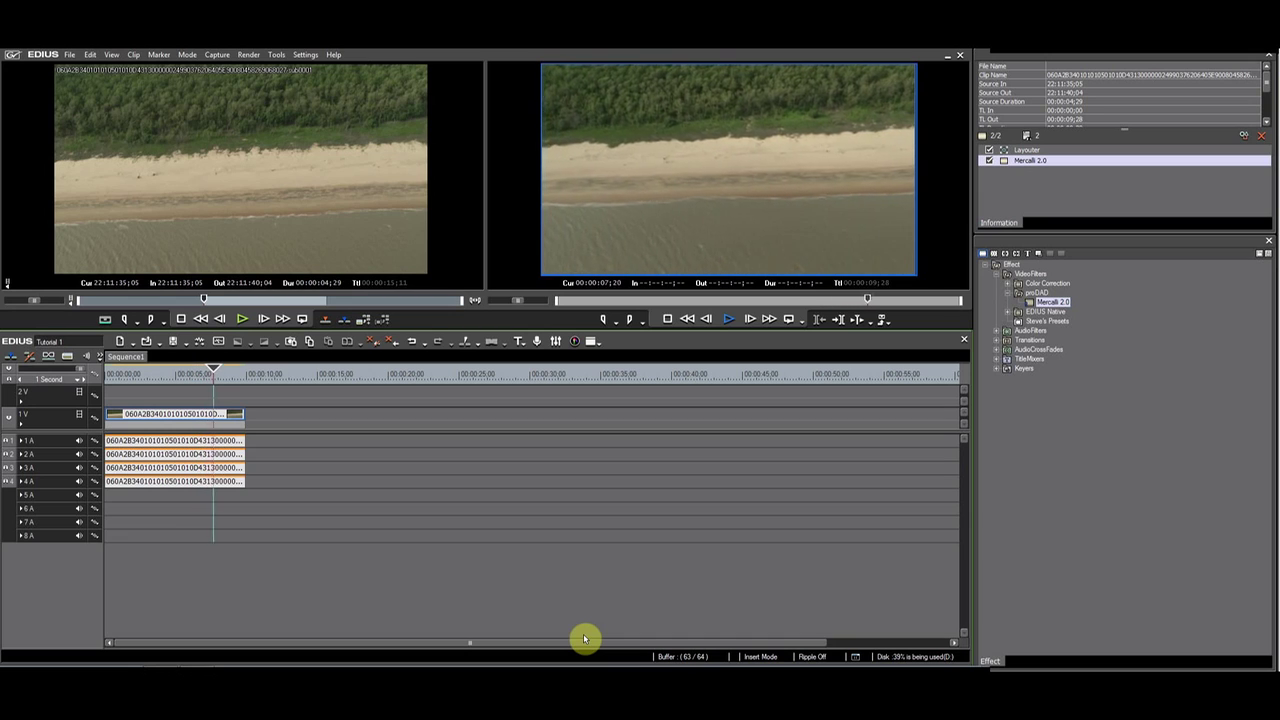
{"action": "key", "text": "space"}
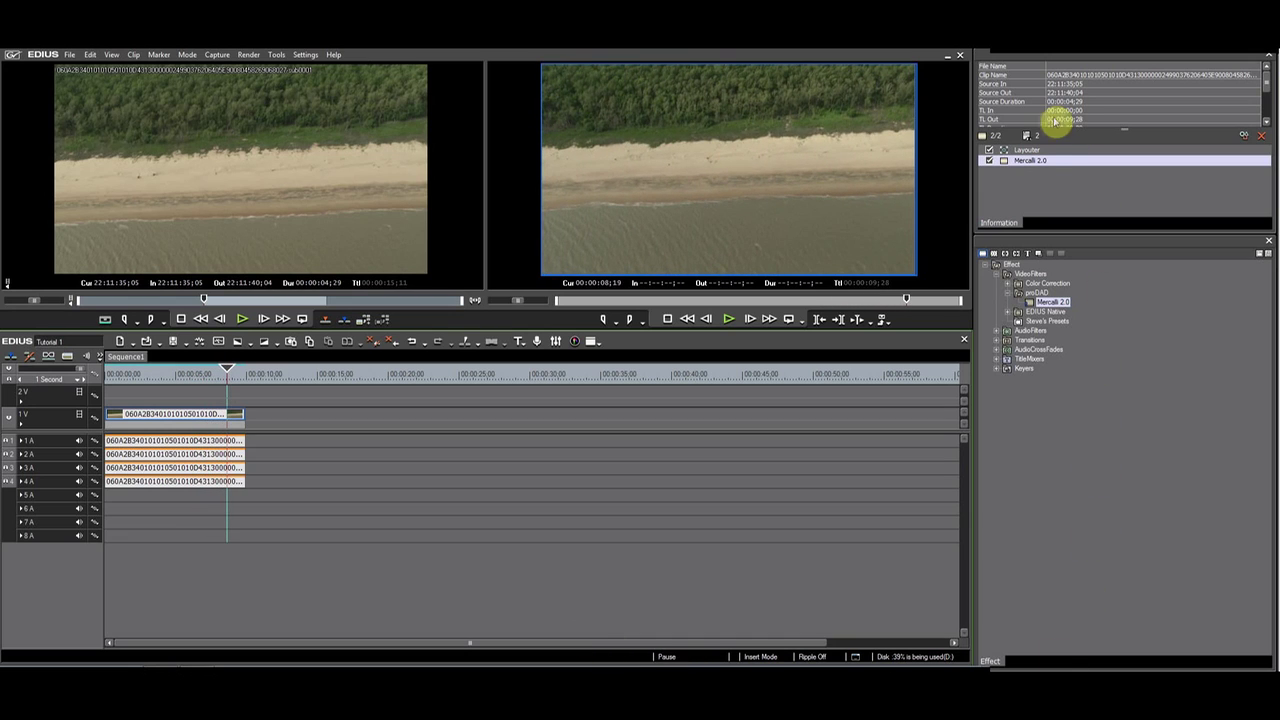
Step: Re-analyse the clip with Rock-Steady Camera, 100% pan smoothing and Avoid Border off
{"action": "double_click", "coordinate": [1045, 161]}
{"action": "left_click", "coordinate": [640, 321]}
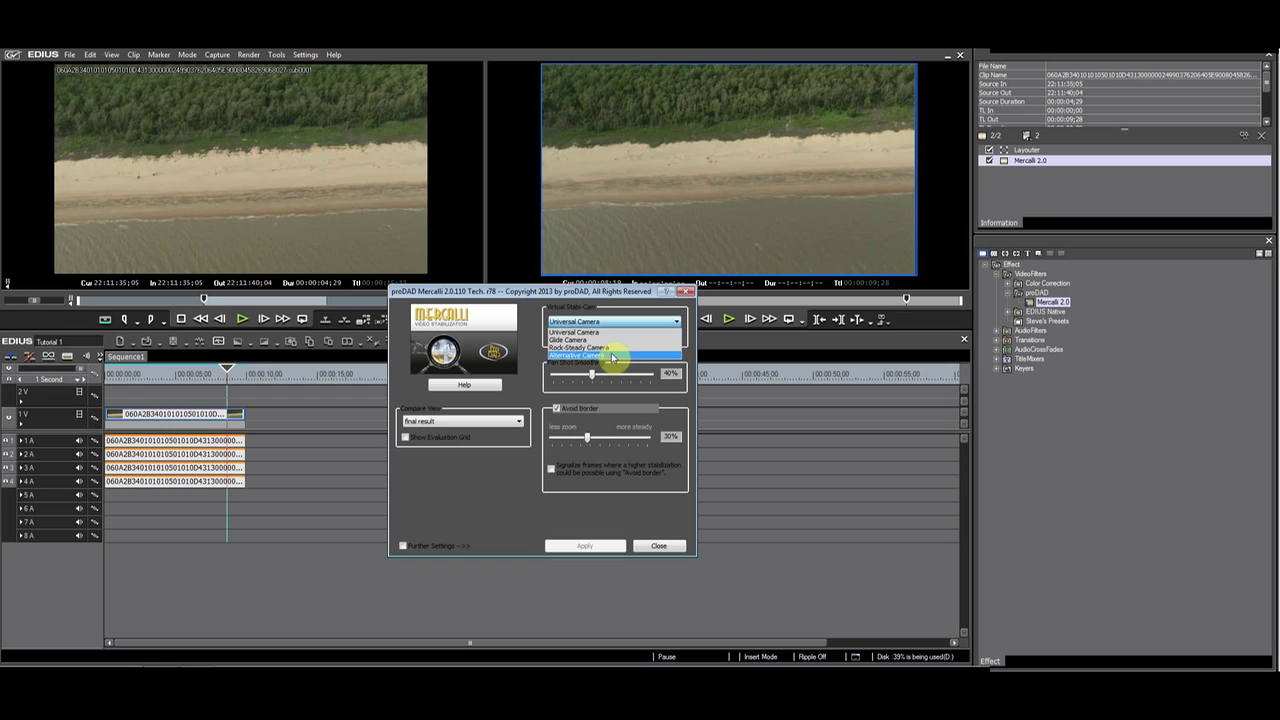
{"action": "left_click", "coordinate": [608, 347]}
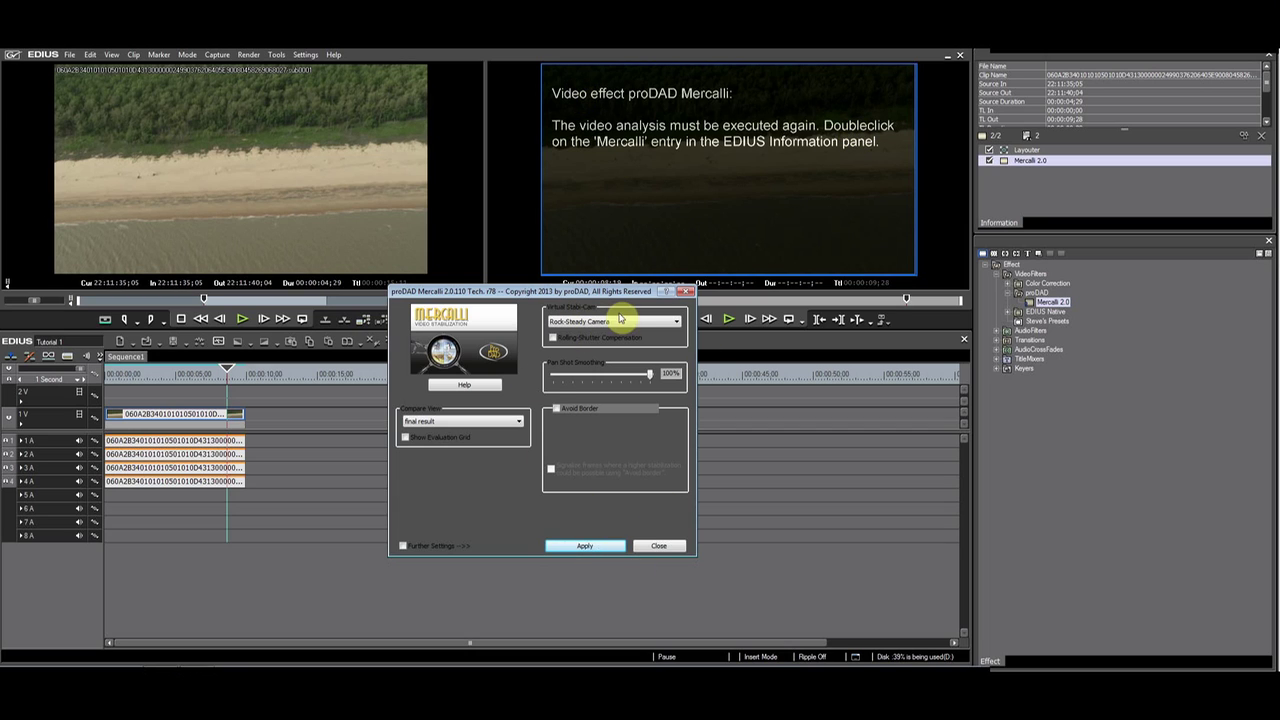
{"action": "left_click", "coordinate": [587, 547]}
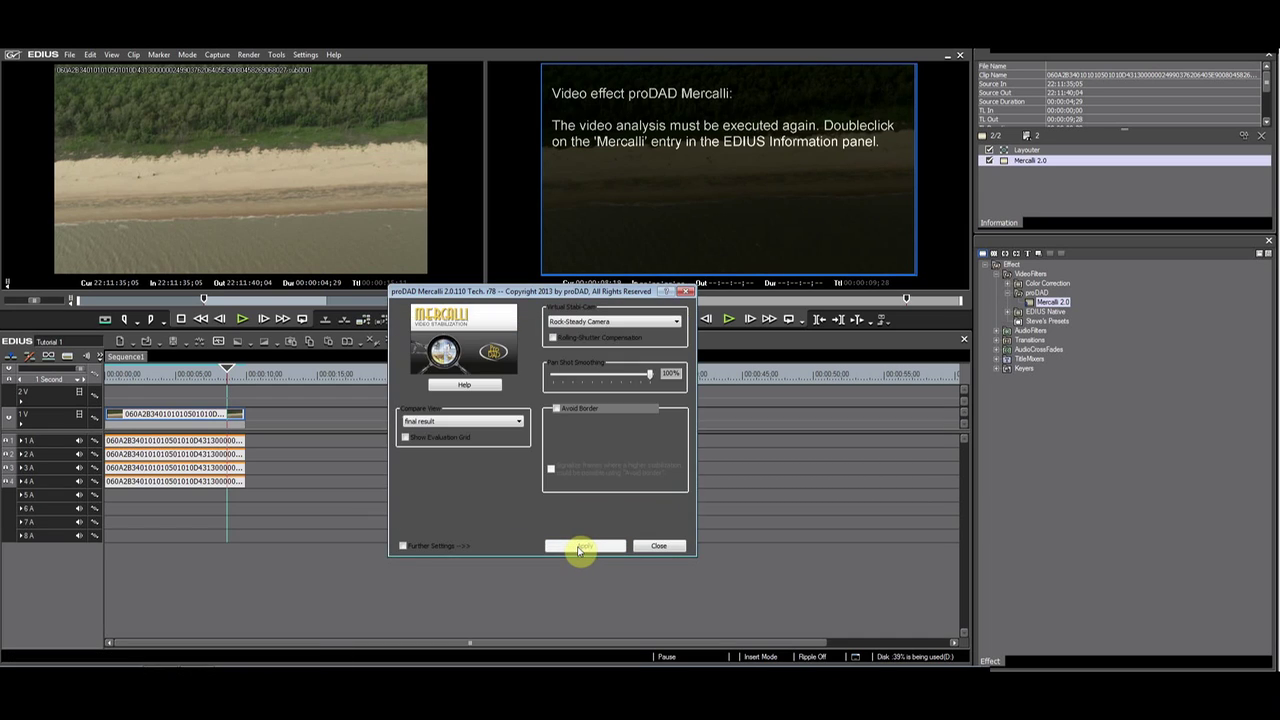
Step: Close the Mercalli dialog and play the Rock-Steady result from the start, revealing black borders
{"action": "left_click", "coordinate": [659, 546]}
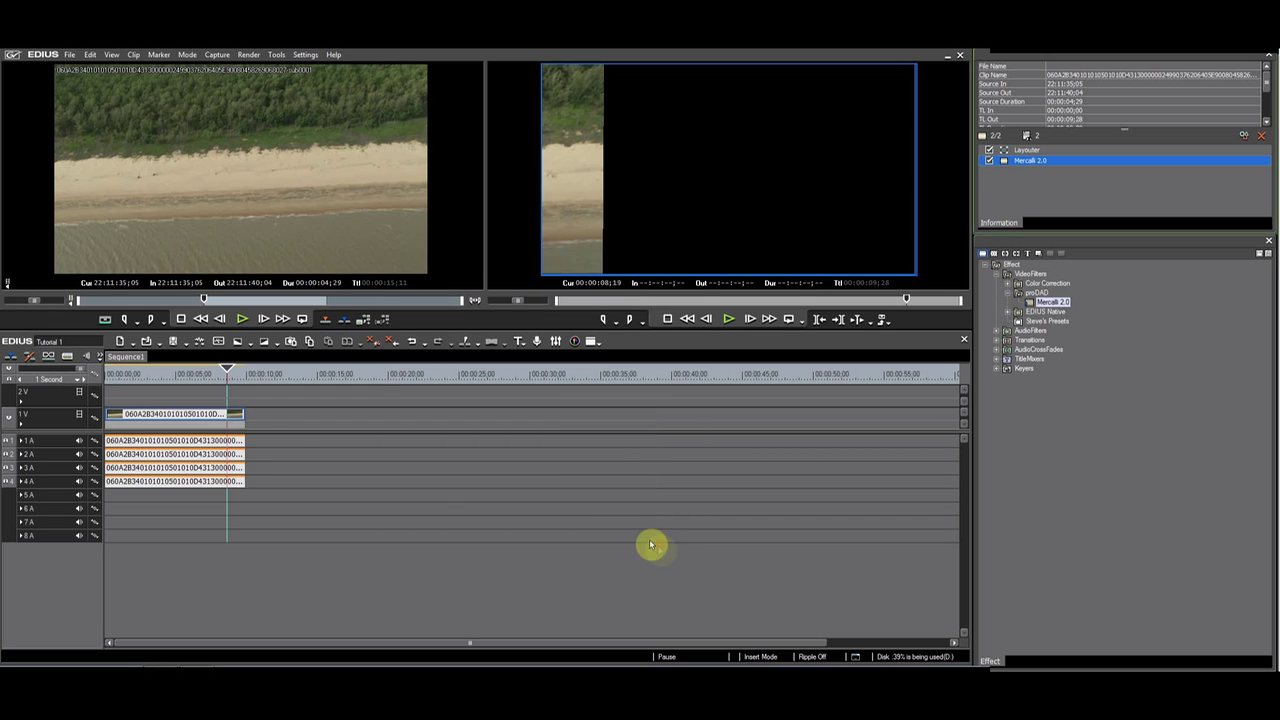
{"action": "left_click", "coordinate": [112, 374]}
{"action": "key", "text": "space"}
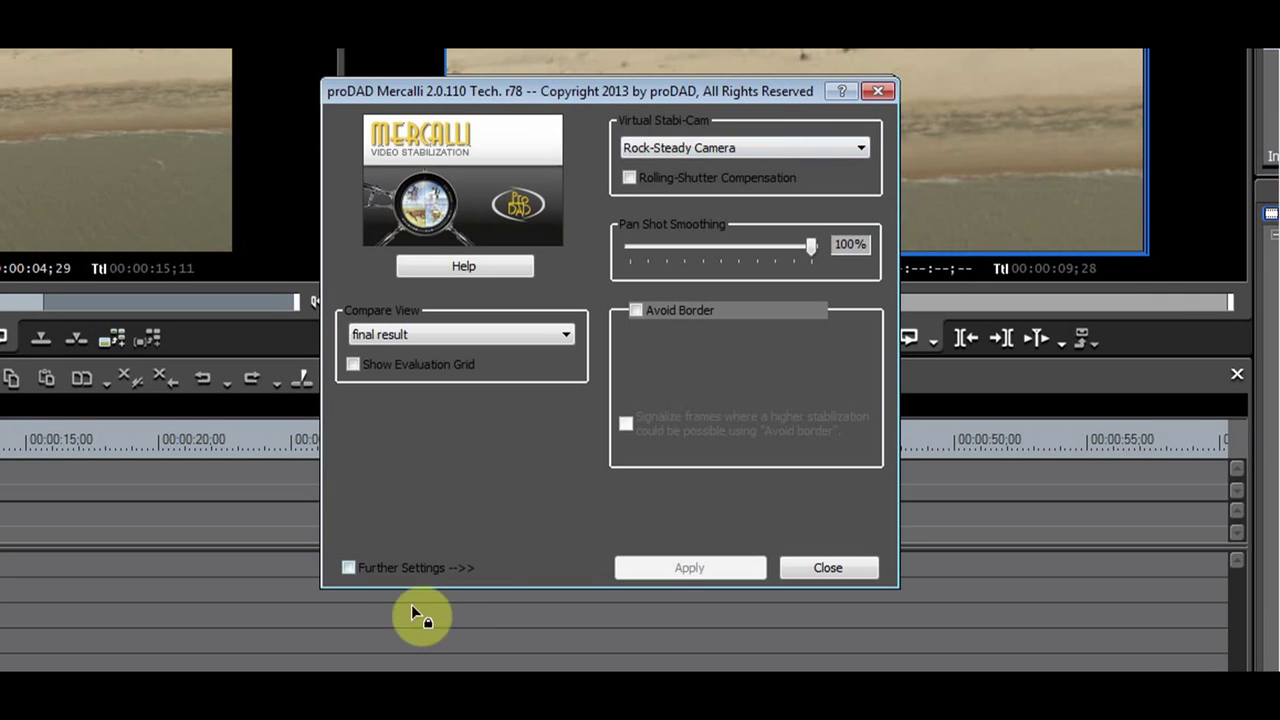
Step: Enable Avoid Border at 0% under Further Settings, then close Mercalli and play the result
{"action": "left_click", "coordinate": [383, 570]}
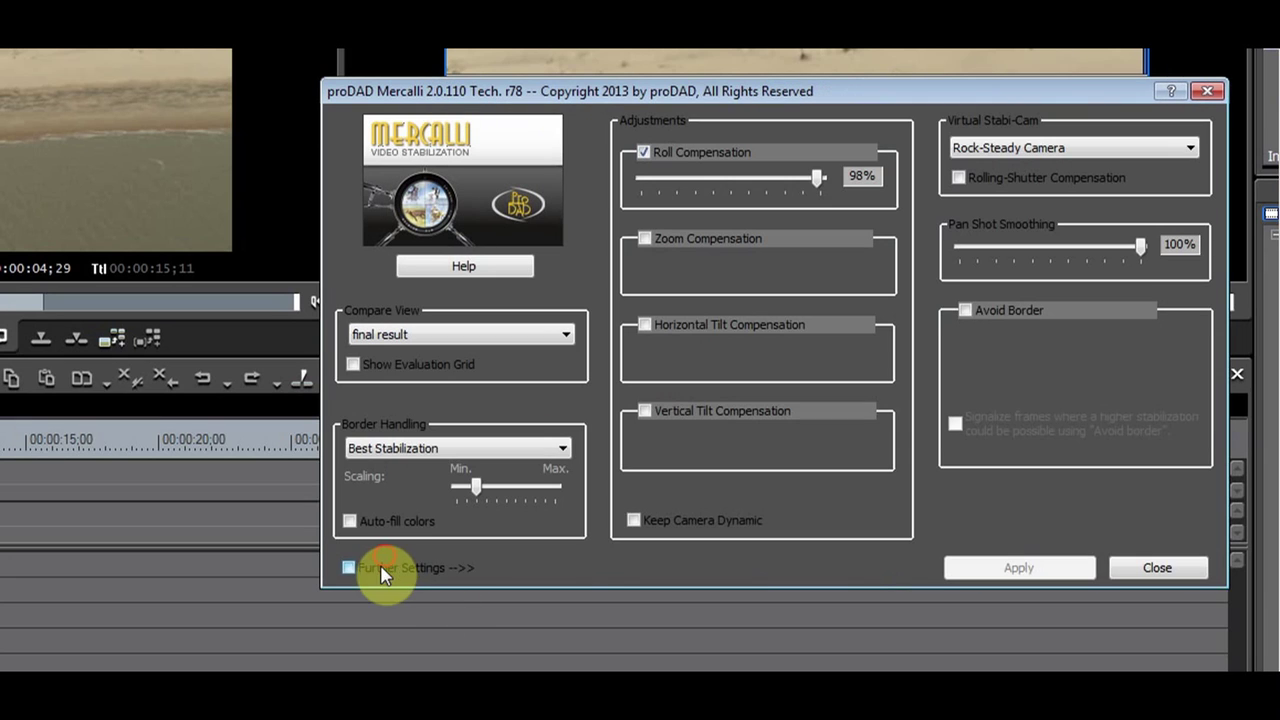
{"action": "left_click", "coordinate": [965, 311]}
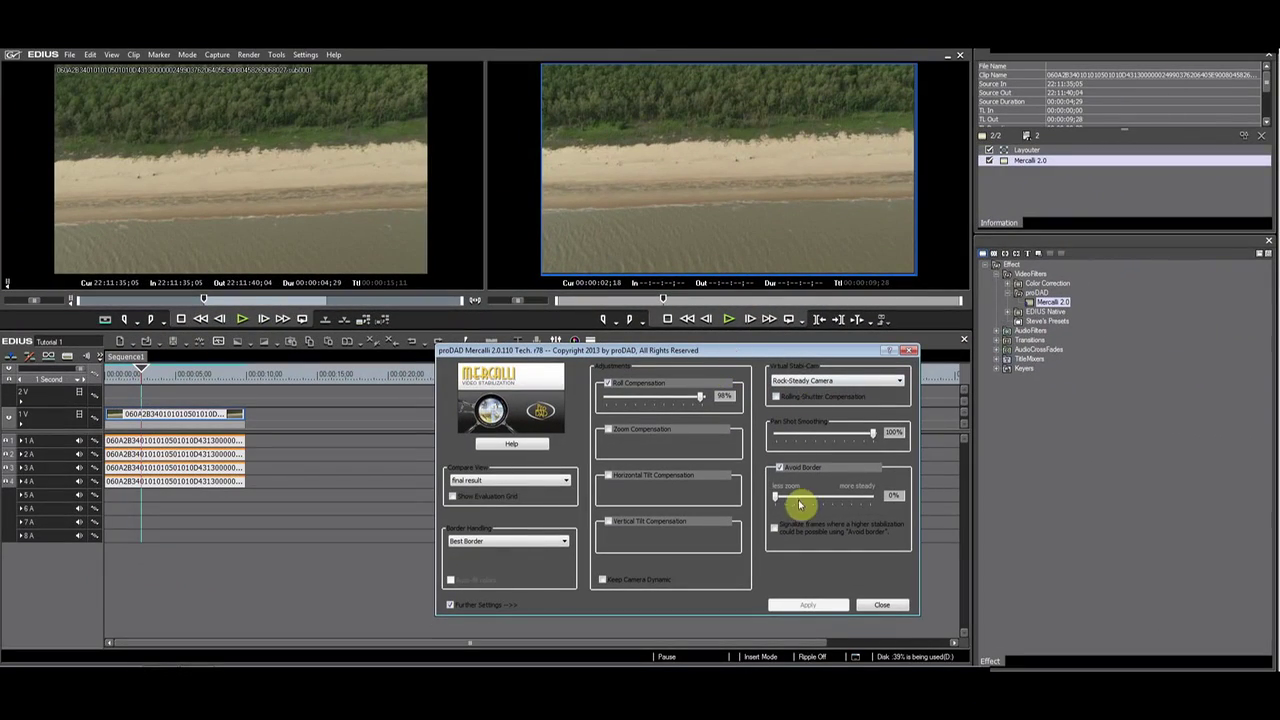
{"action": "left_click", "coordinate": [781, 469]}
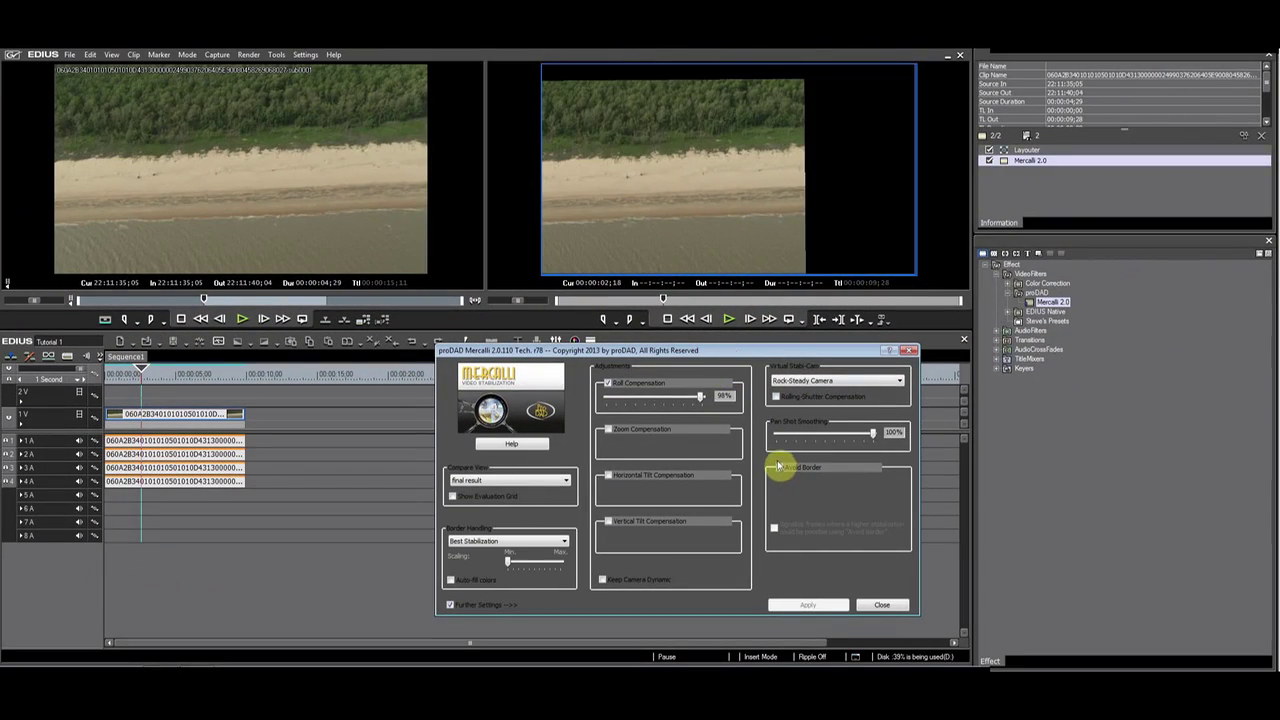
{"action": "left_click", "coordinate": [776, 469]}
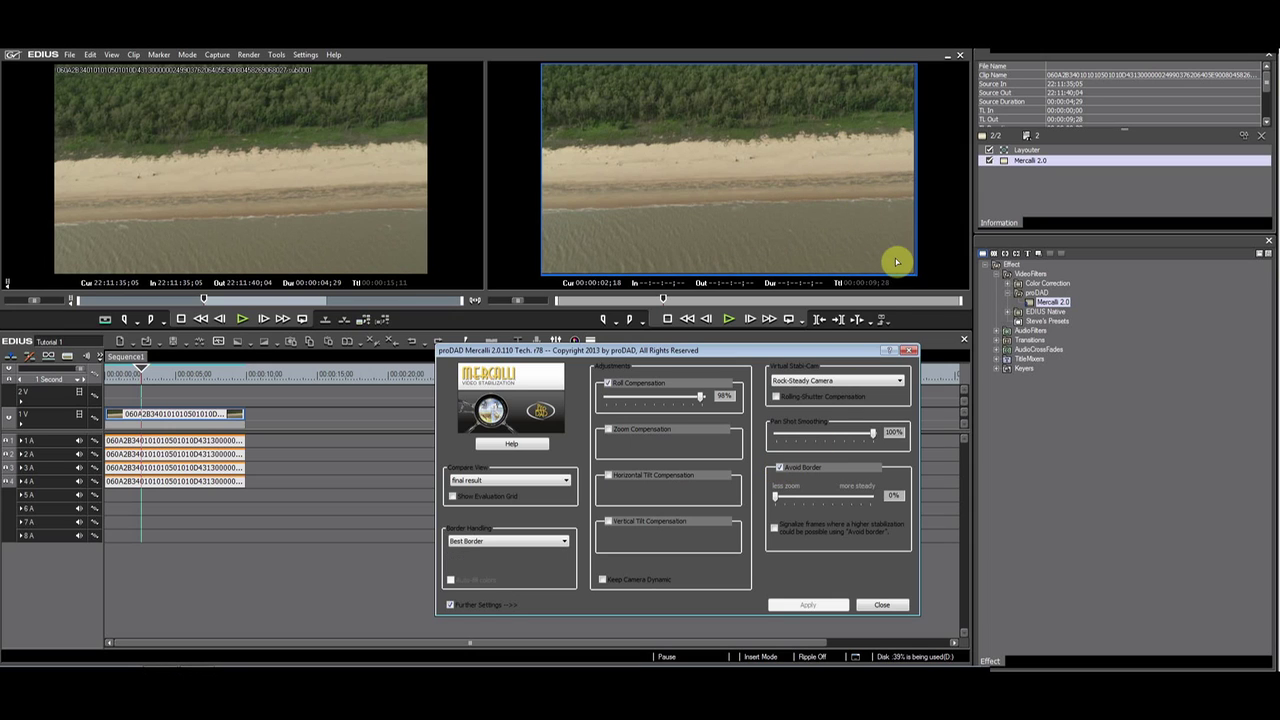
{"action": "left_click", "coordinate": [883, 606]}
{"action": "key", "text": "space"}
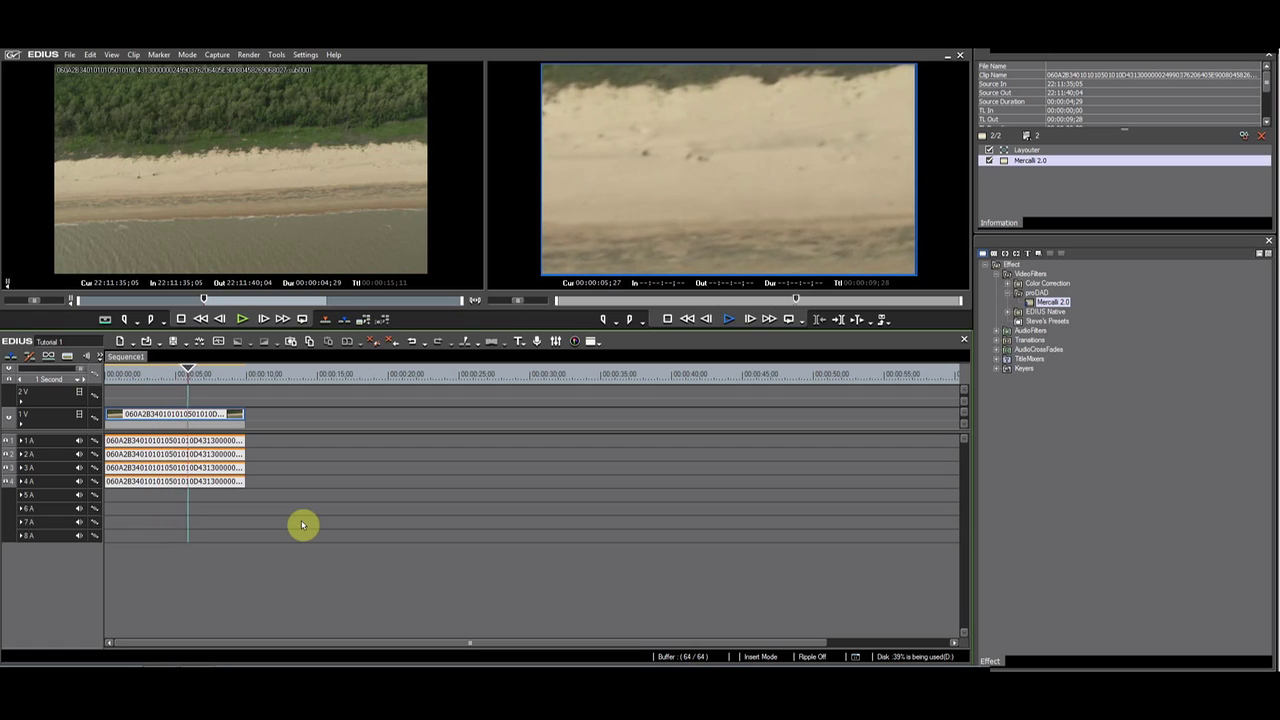
Step: Stop playback, scrub around the five-second mark to check for borders, and select the Mercalli 2.0 effect
{"action": "key", "text": "space"}
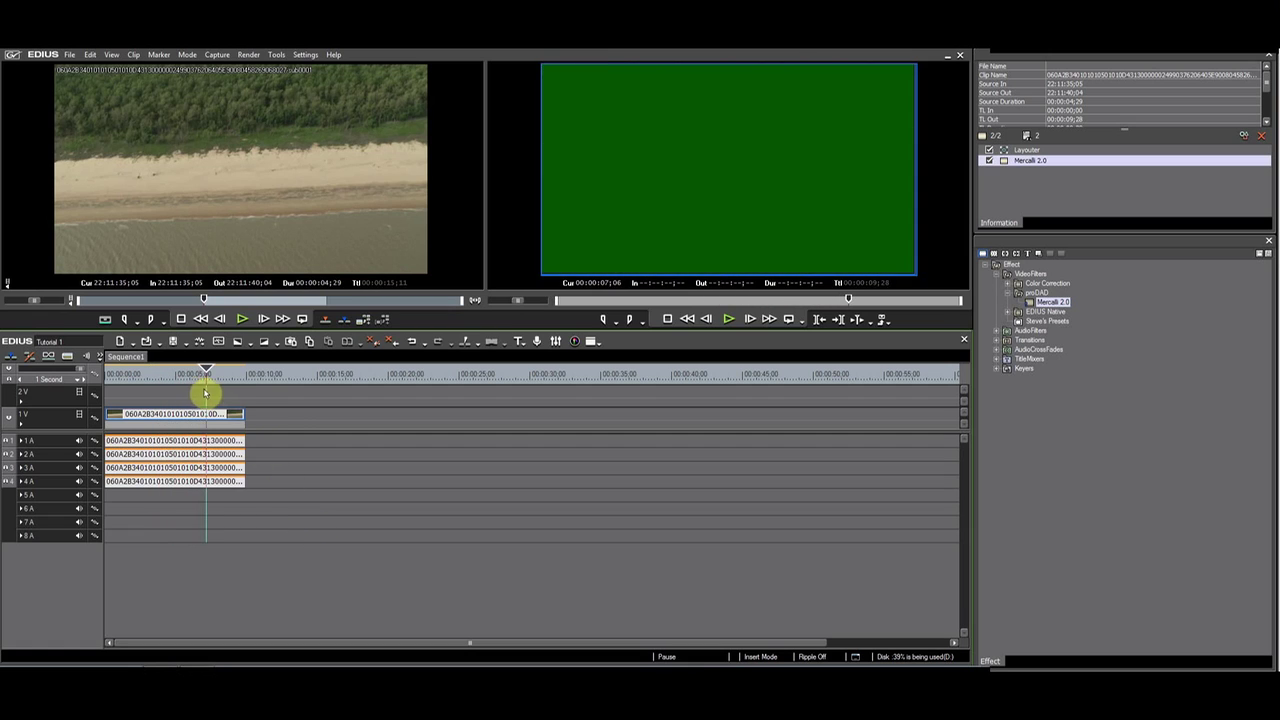
{"action": "left_click_drag", "start_coordinate": [205, 373], "coordinate": [189, 380]}
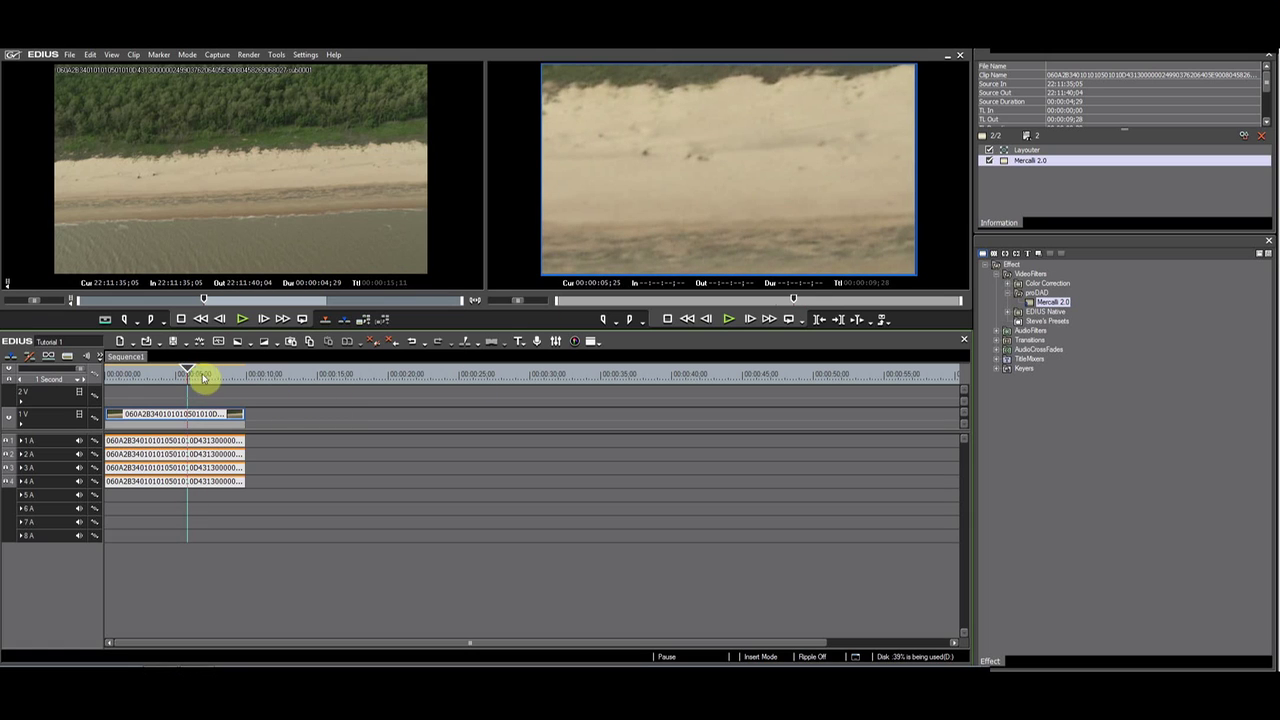
{"action": "left_click_drag", "start_coordinate": [203, 377], "coordinate": [177, 378]}
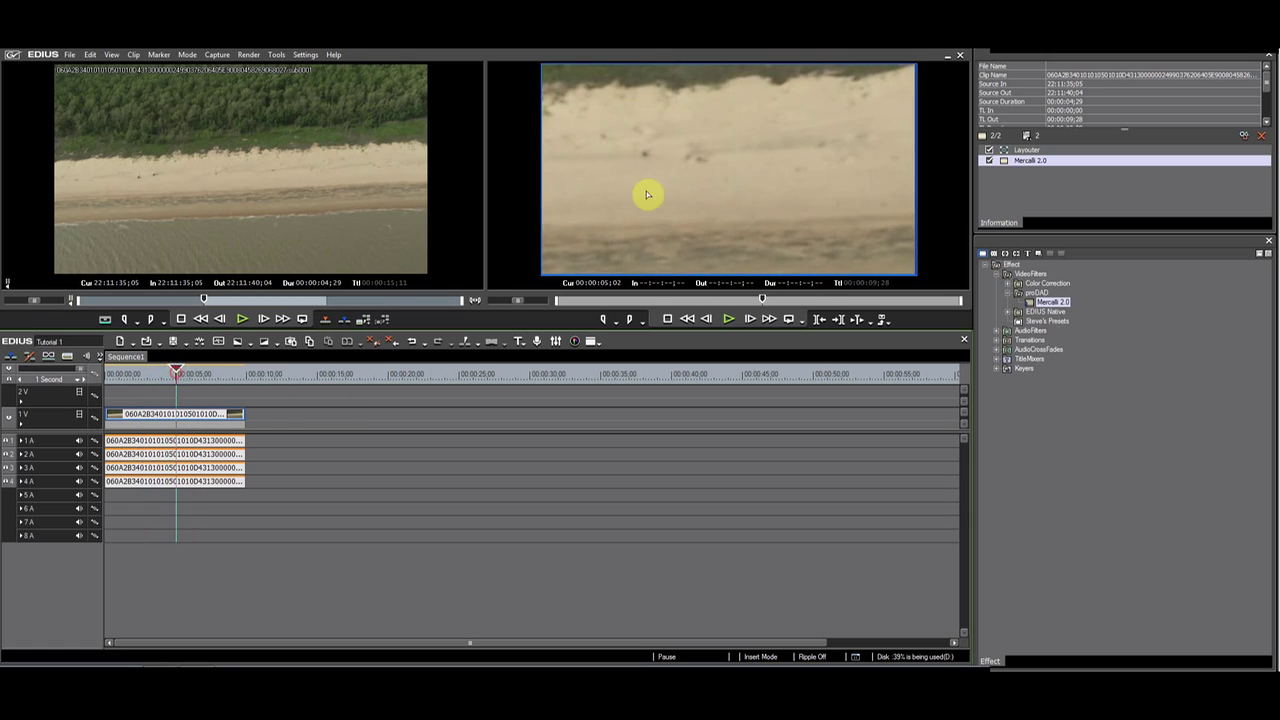
{"action": "left_click", "coordinate": [1050, 163]}
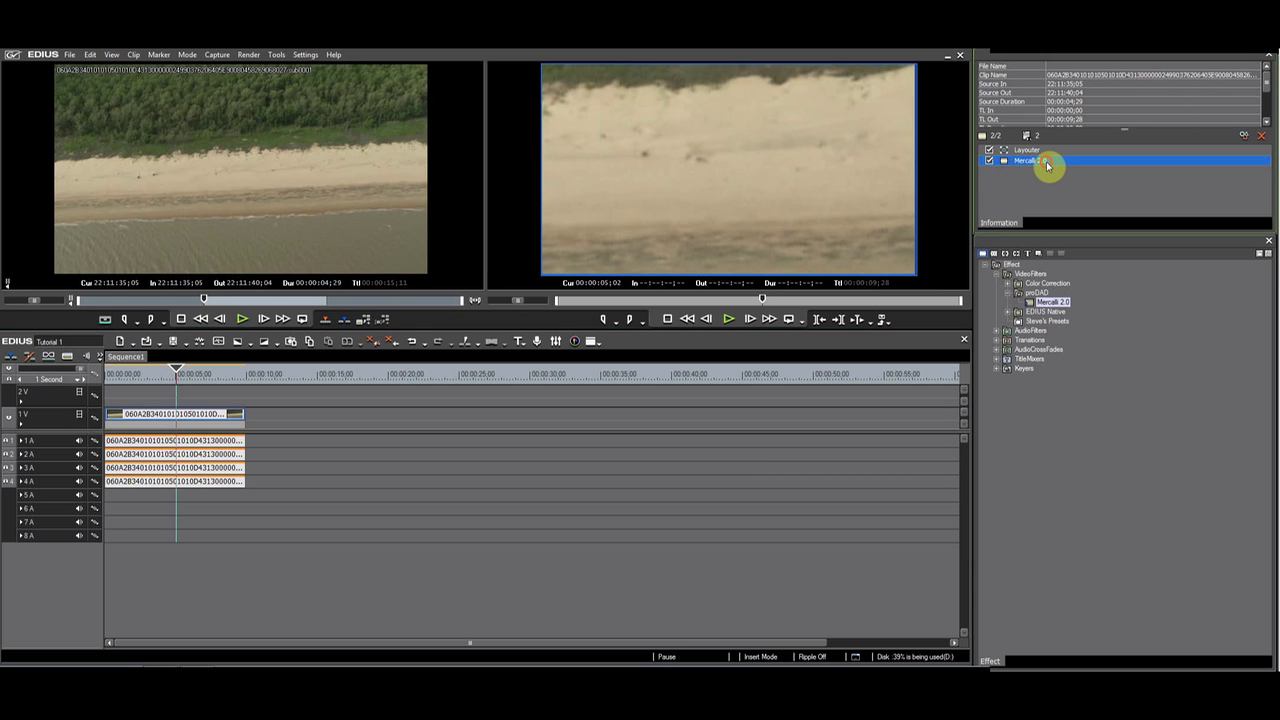
Step: Reopen the clip's Mercalli 2.0 settings and reduce Pan Shot Smoothing to 96%
{"action": "double_click", "coordinate": [1048, 163]}
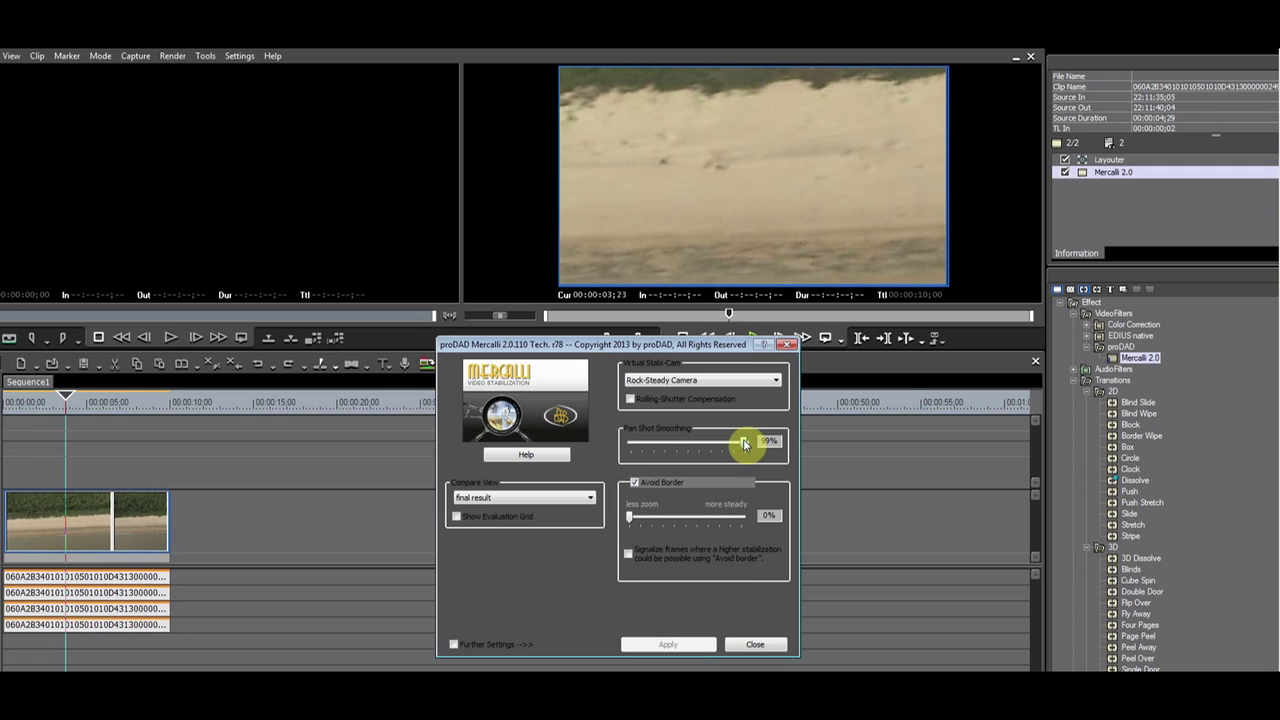
{"action": "left_click_drag", "start_coordinate": [744, 445], "coordinate": [741, 444]}
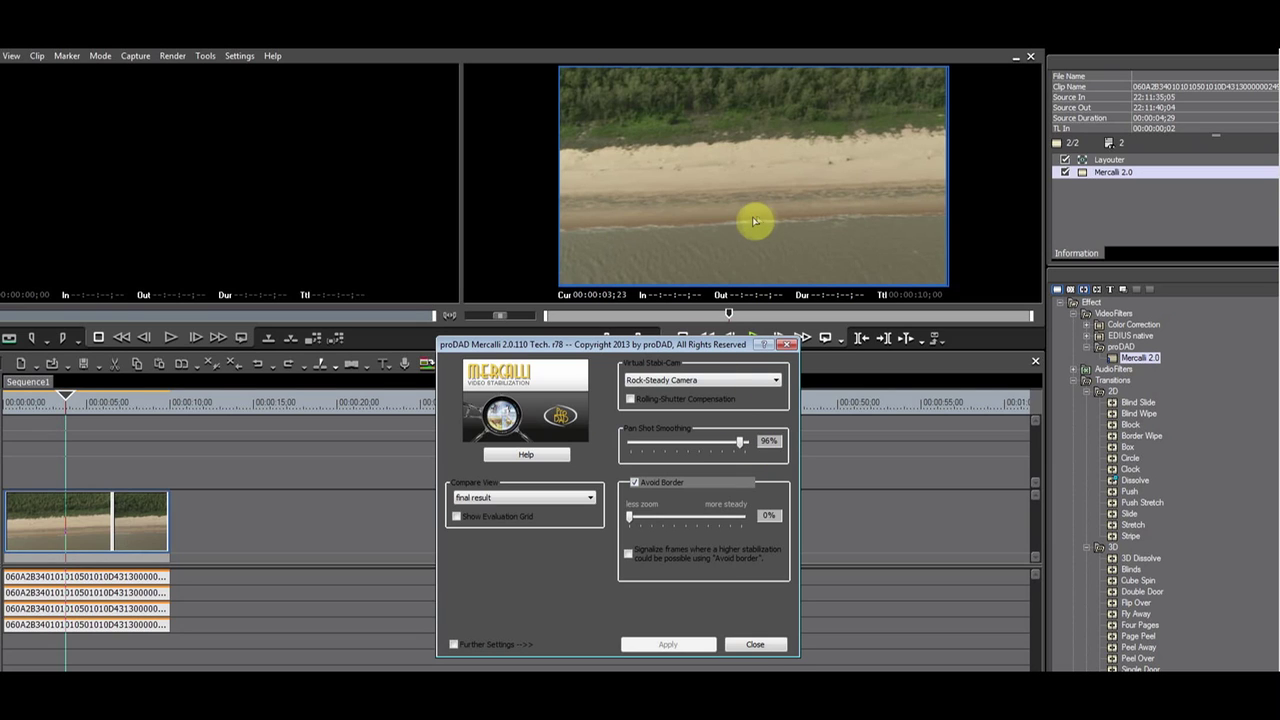
{"action": "left_click", "coordinate": [750, 645]}
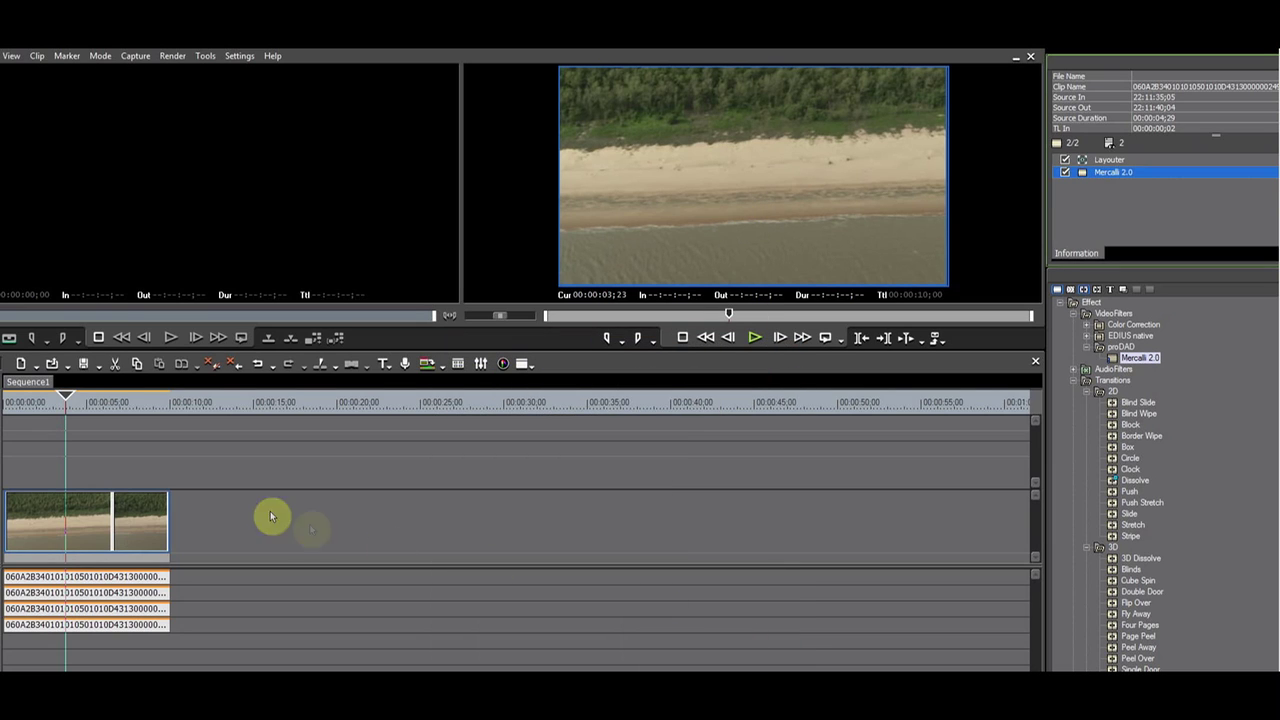
Step: Replay the stabilized beach clip from the sequence start, stopping around 00:00:06;27
{"action": "left_click_drag", "start_coordinate": [51, 409], "coordinate": [6, 404]}
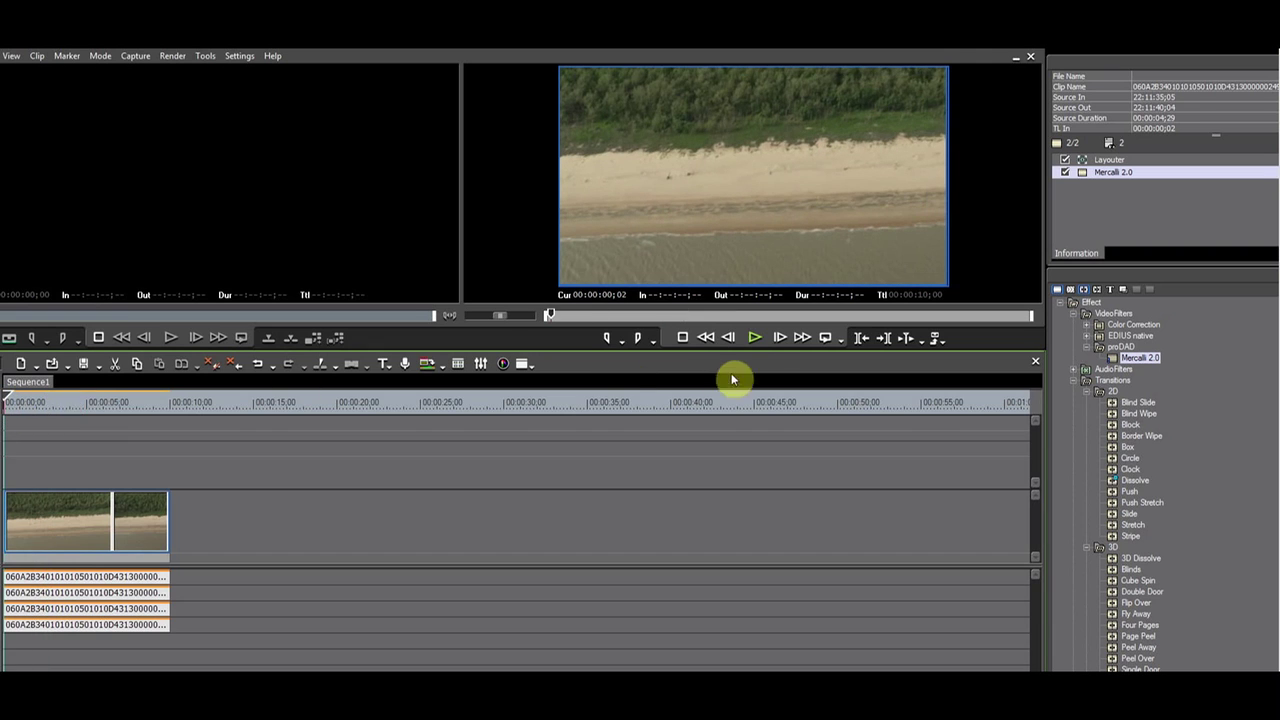
{"action": "left_click", "coordinate": [755, 337]}
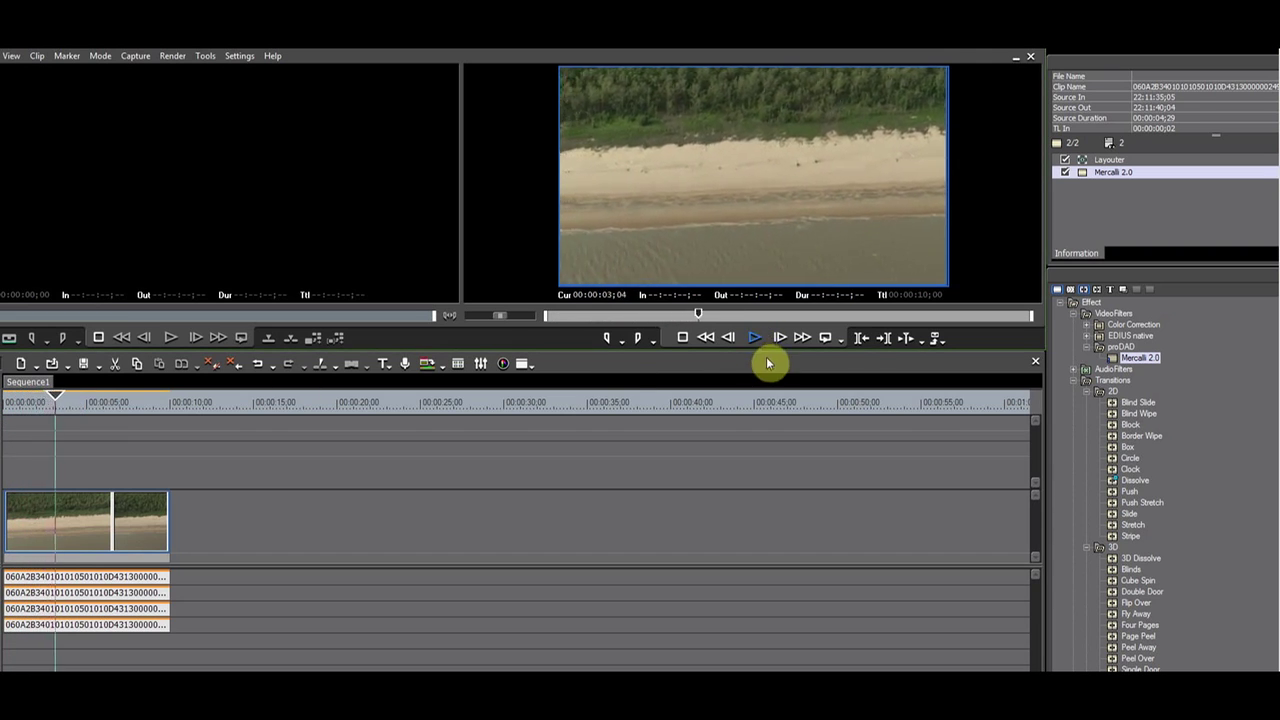
{"action": "left_click", "coordinate": [682, 338]}
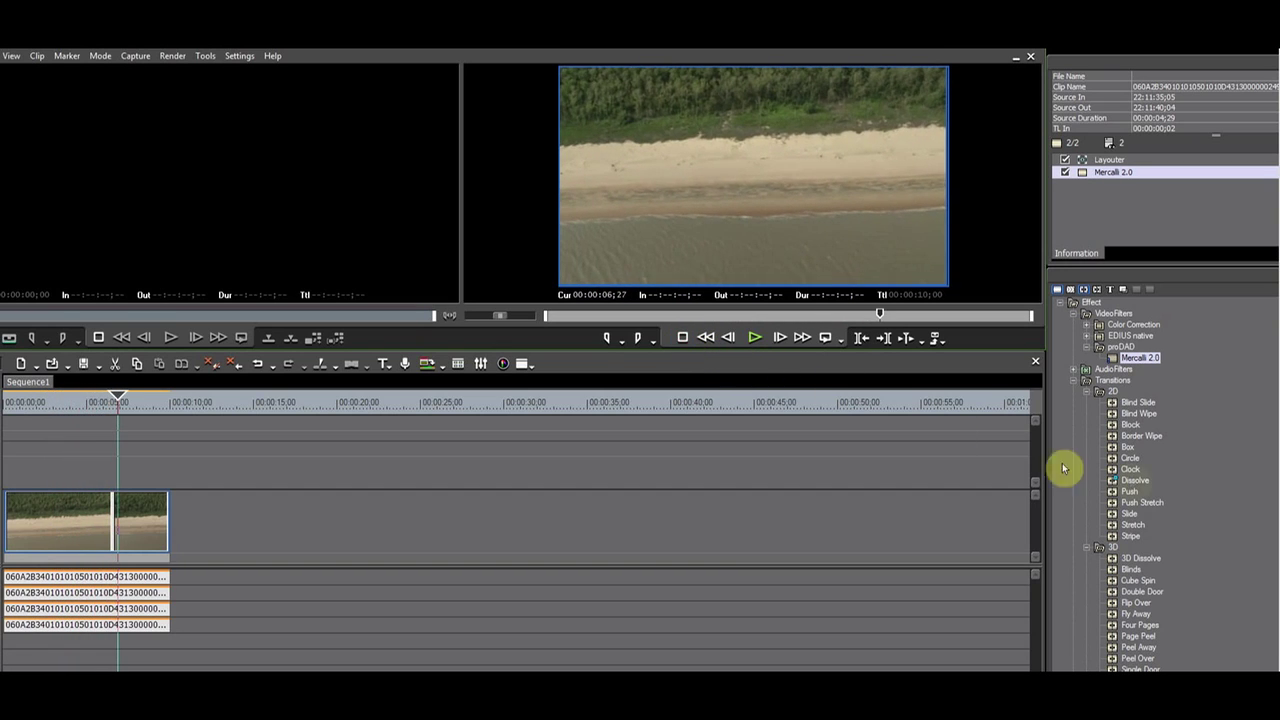